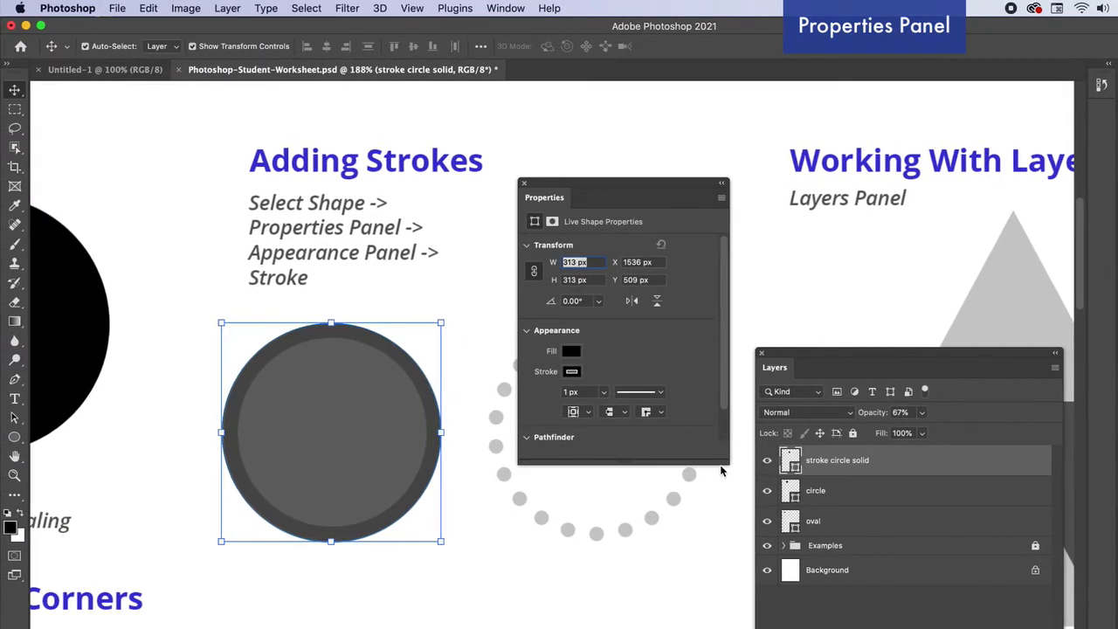
- Enlarge the Properties panel and give the selected circle an orange-red fill and a blue stroke from the recently used colors
drag(728, 463, 757, 627)
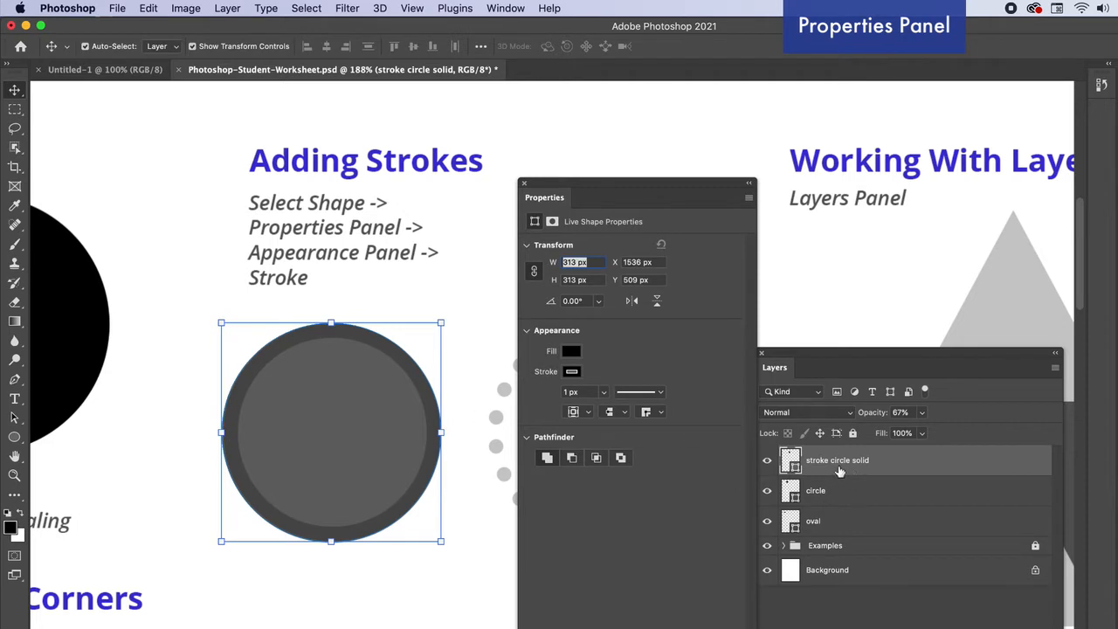
click(571, 353)
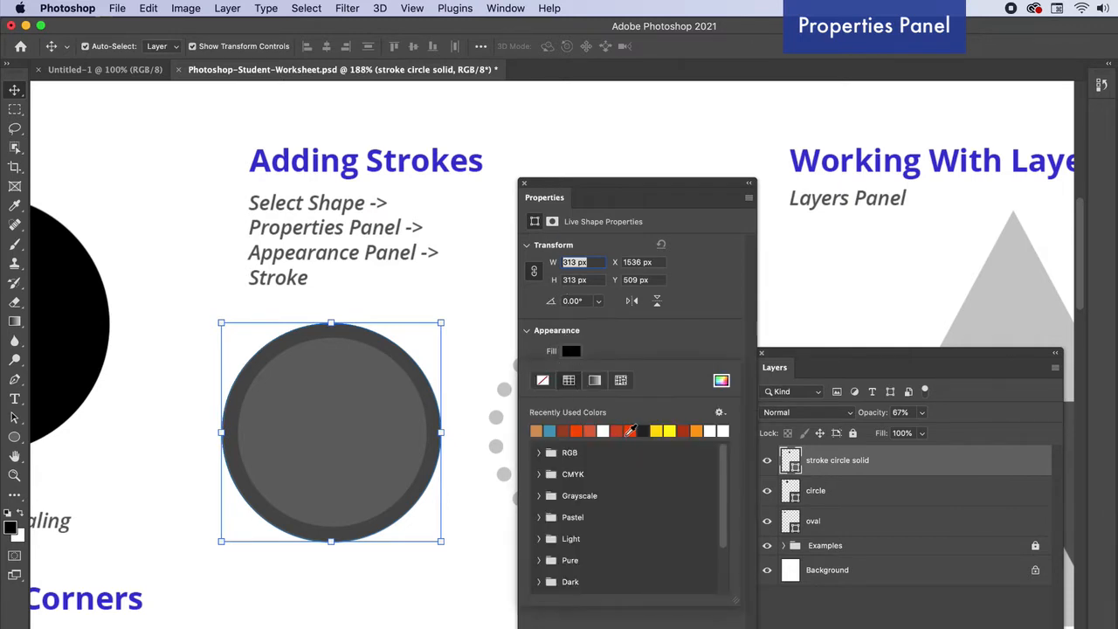
click(630, 430)
click(660, 323)
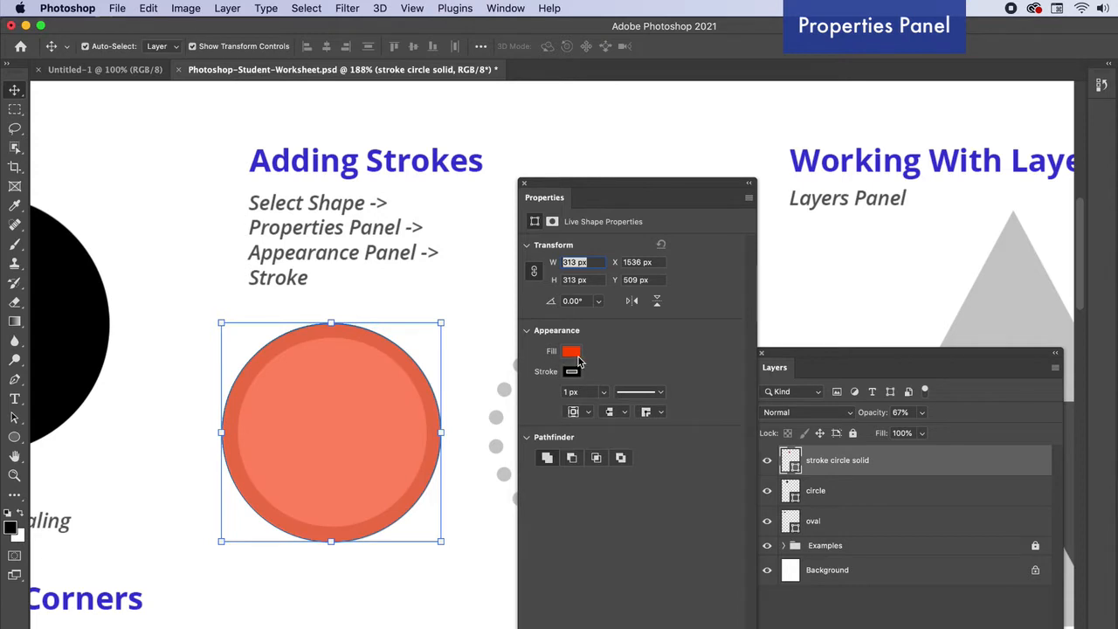
click(573, 373)
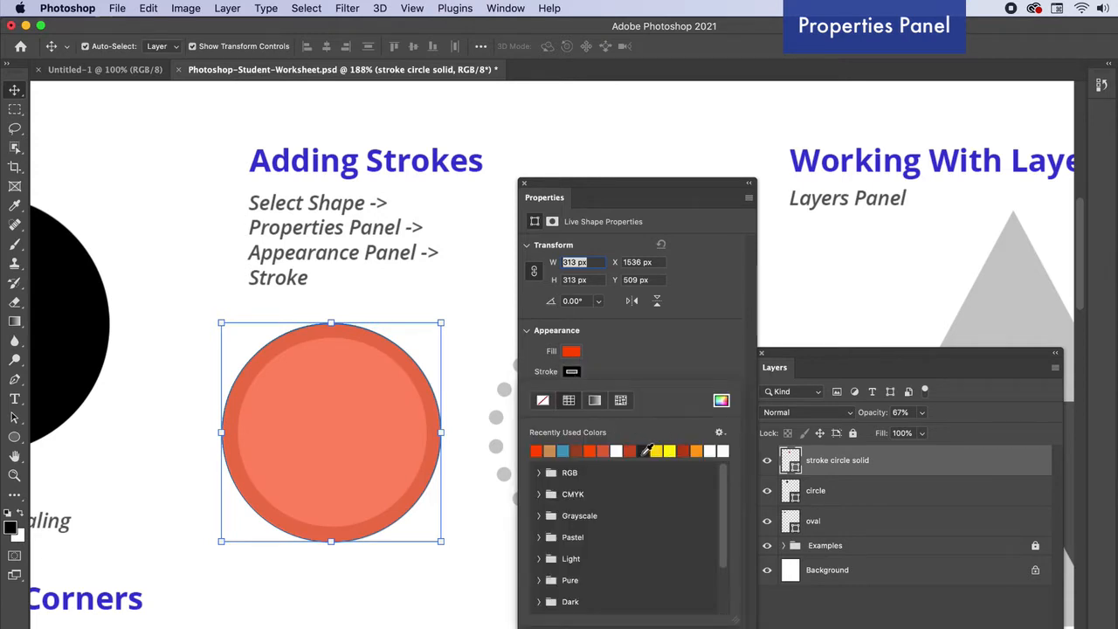
click(563, 451)
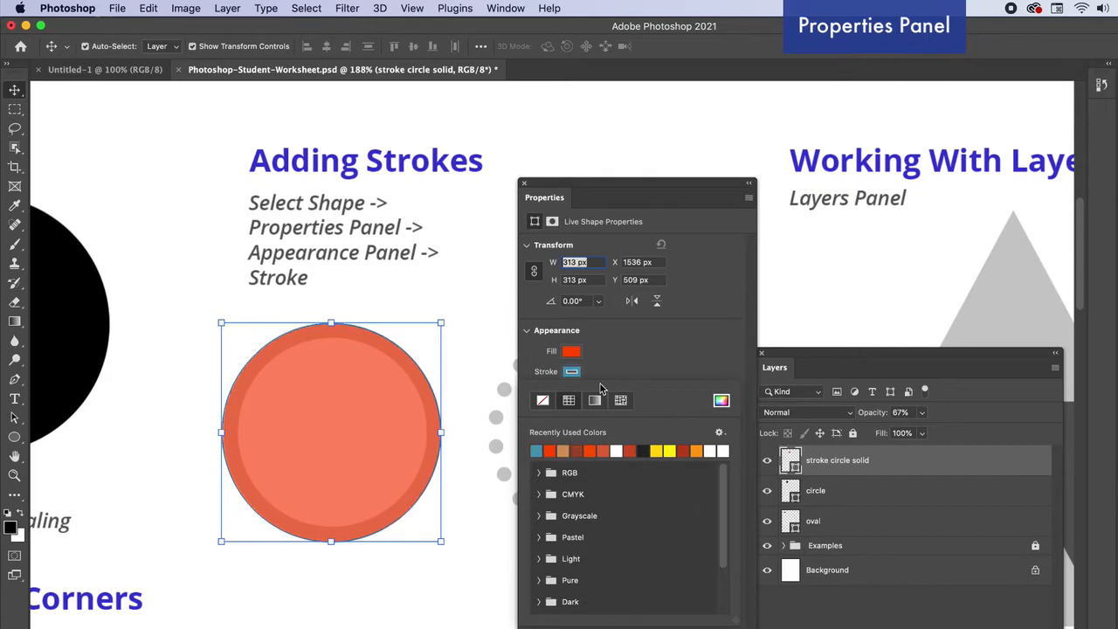
click(636, 345)
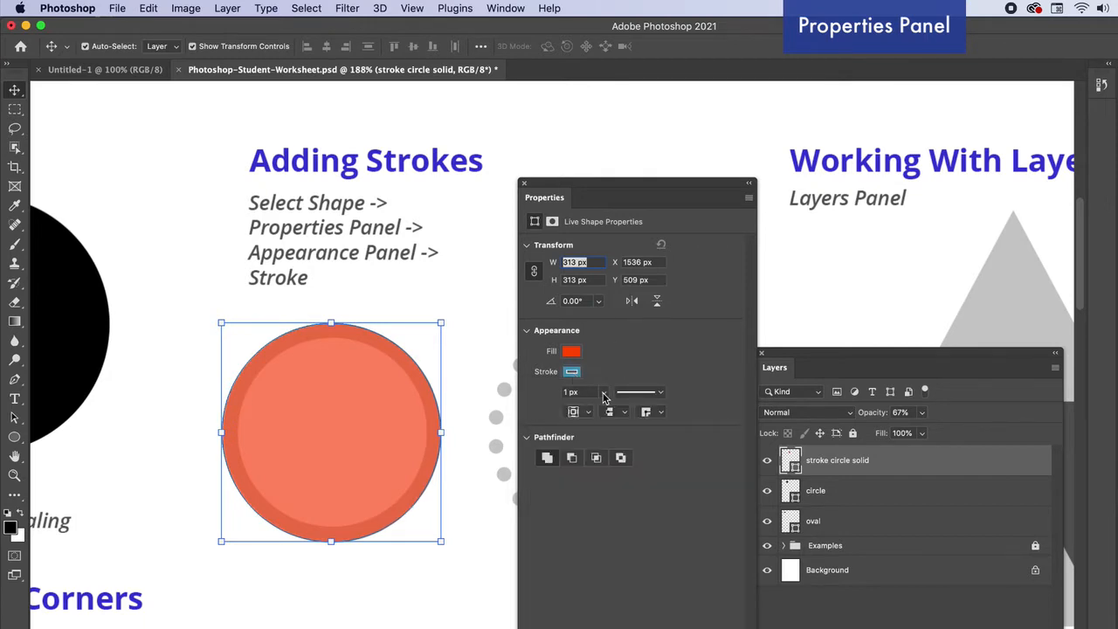
- Widen the circle's stroke to about 37 px and raise its layer opacity to 100%
click(602, 395)
drag(602, 414, 614, 413)
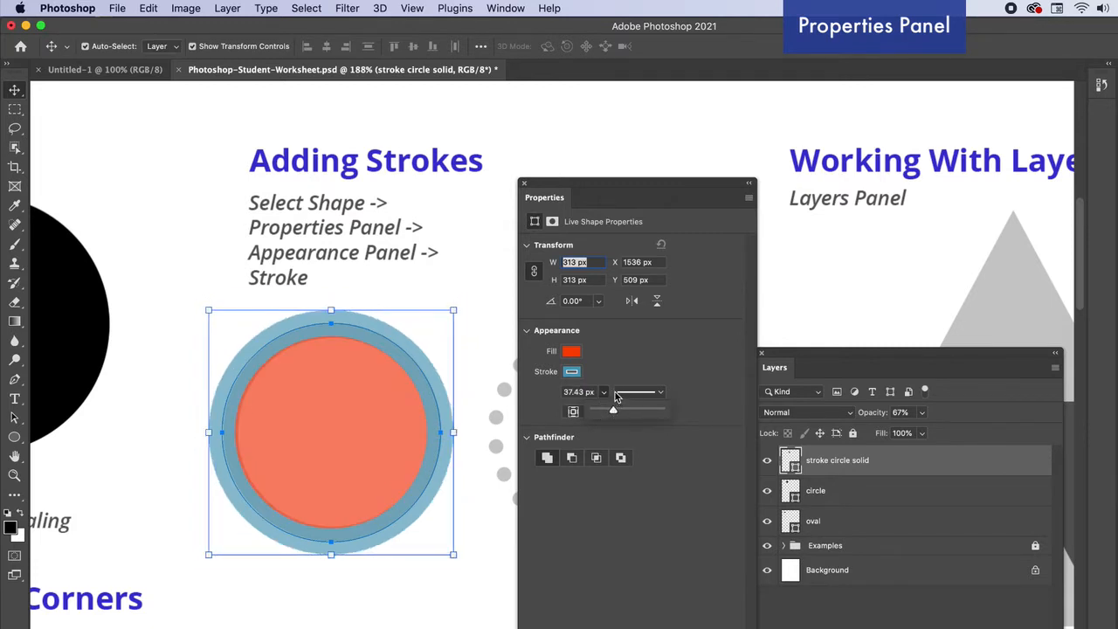
click(630, 348)
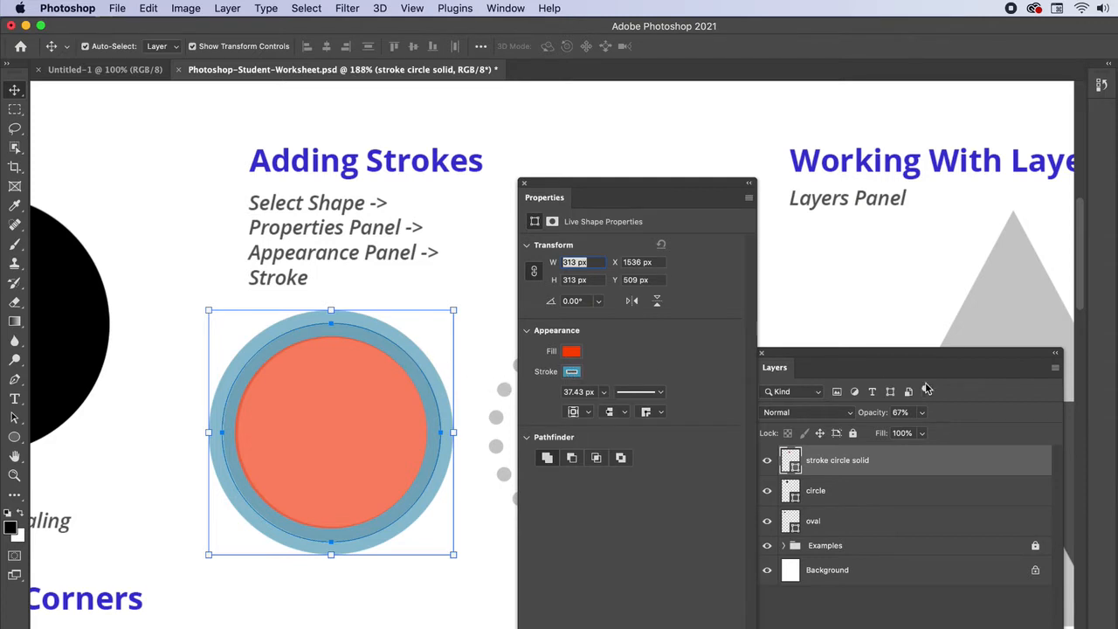
click(922, 412)
drag(924, 436, 961, 434)
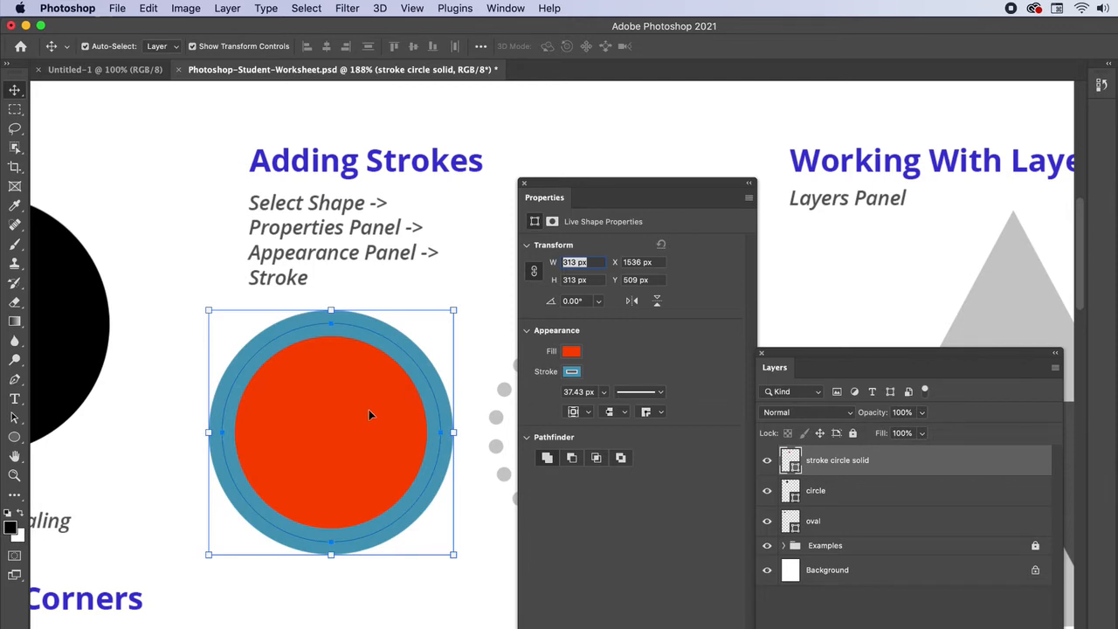
mouse_move(362, 417)
mouse_down()
mouse_move(301, 400)
mouse_move(440, 399)
mouse_move(353, 393)
mouse_move(350, 407)
mouse_move(361, 399)
mouse_move(349, 407)
mouse_move(368, 414)
mouse_up()
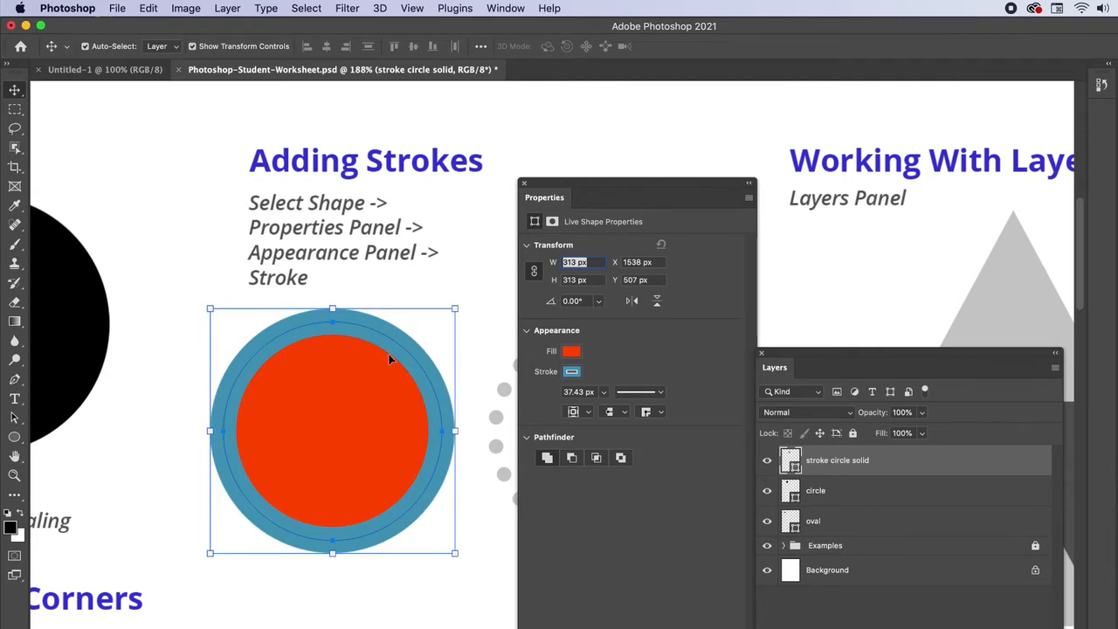
- Try dark red, black and yellow fills on the circle, ending with its fill set to No Color
click(572, 351)
click(616, 430)
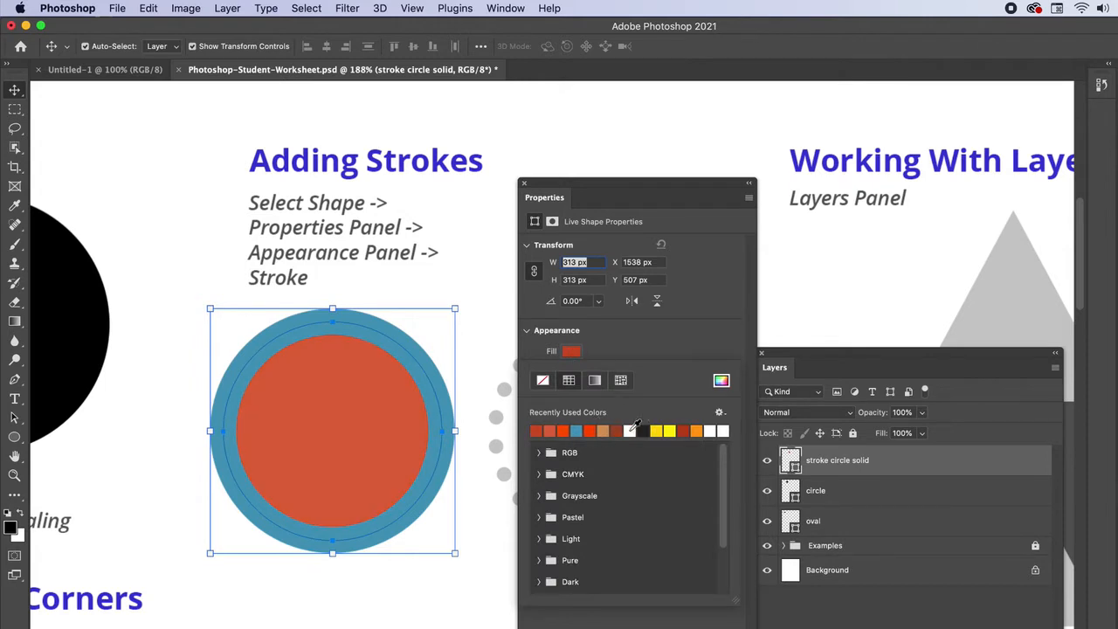
click(642, 429)
click(669, 430)
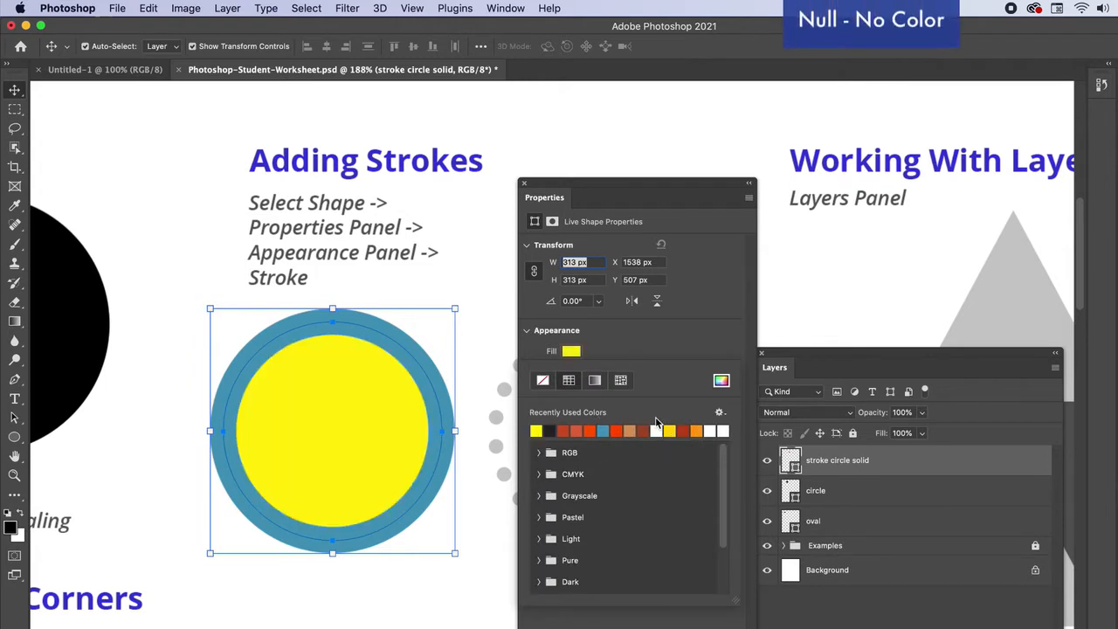
click(543, 382)
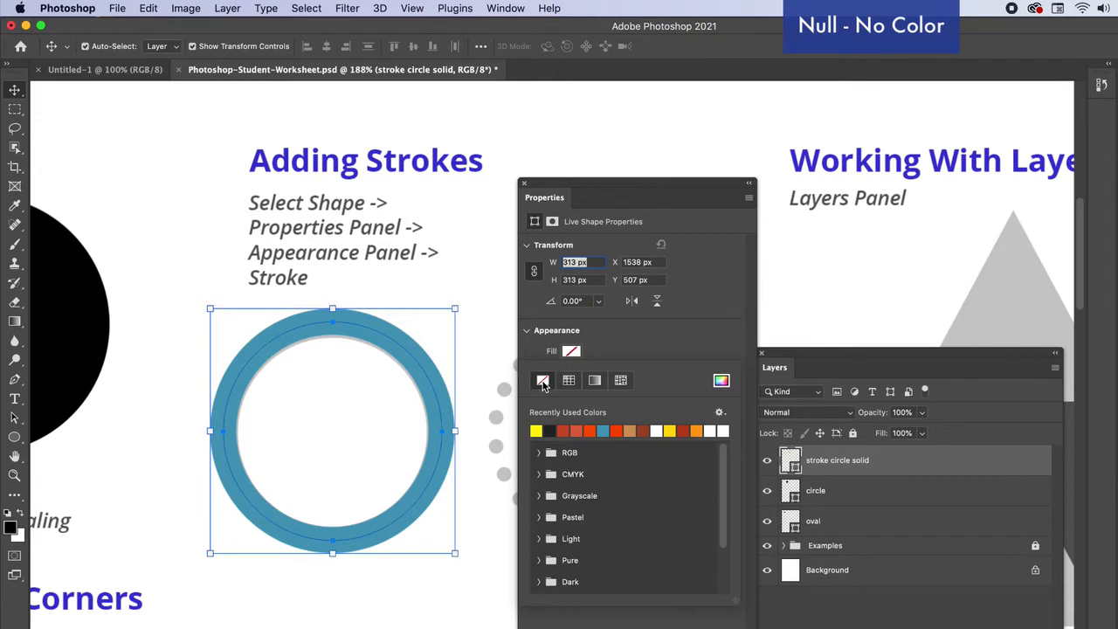
click(635, 354)
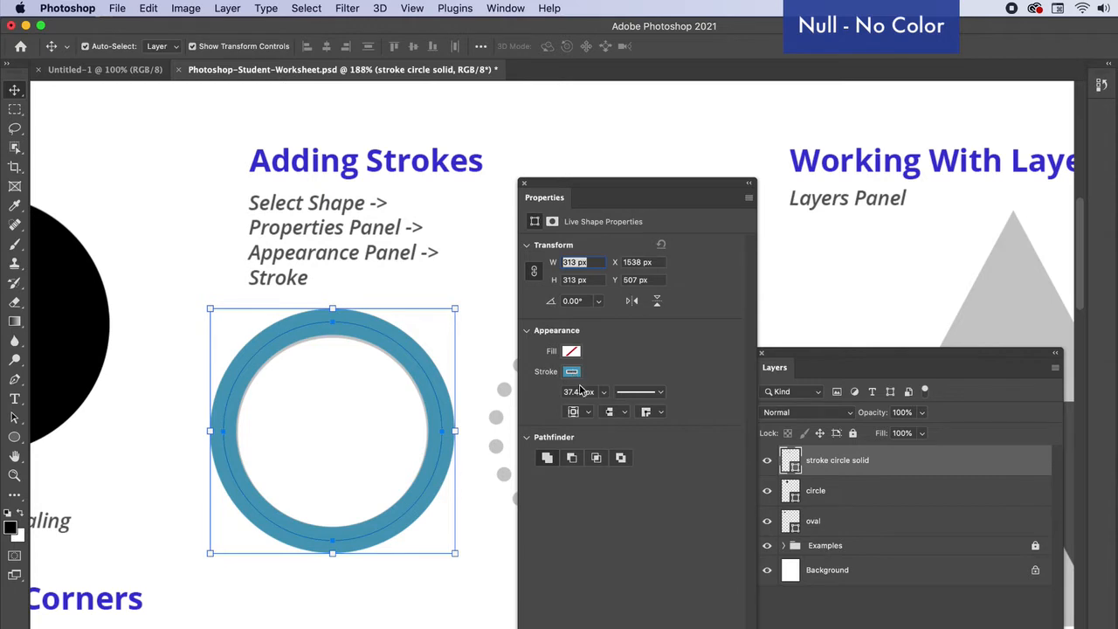
- Reduce the blue ring's stroke width to about 26.5 px
click(603, 392)
drag(603, 414, 600, 411)
click(632, 352)
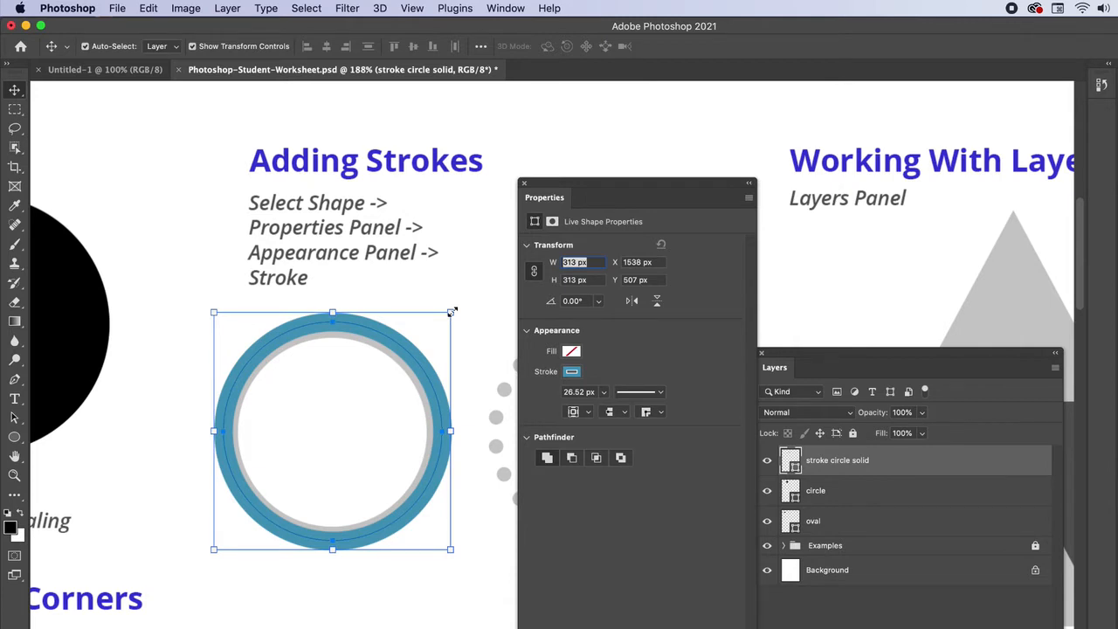
- Scale the blue ring to about 296 by 298 px and align it over the grey example ring
drag(451, 311, 440, 317)
drag(405, 370, 407, 367)
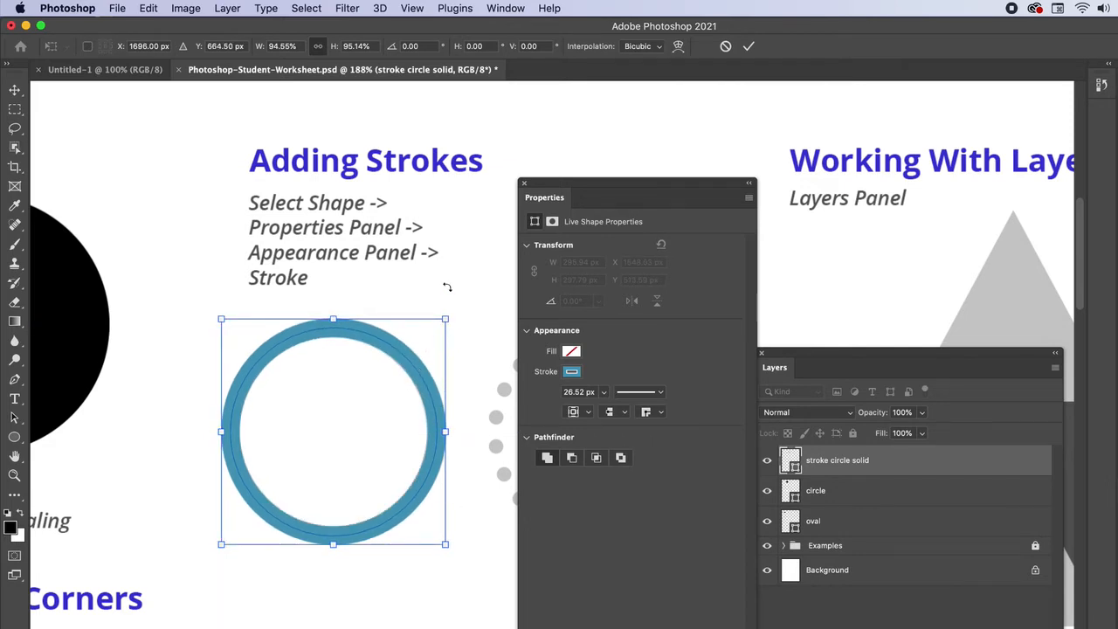
key(Return)
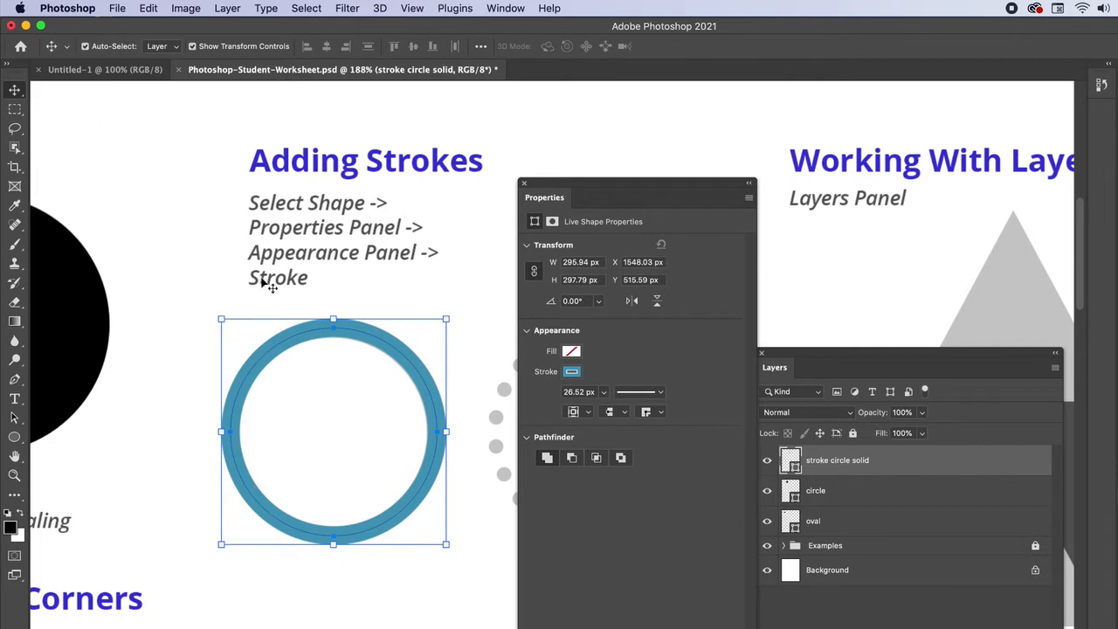
mouse_move(294, 336)
mouse_down()
mouse_move(299, 301)
mouse_move(292, 342)
mouse_up()
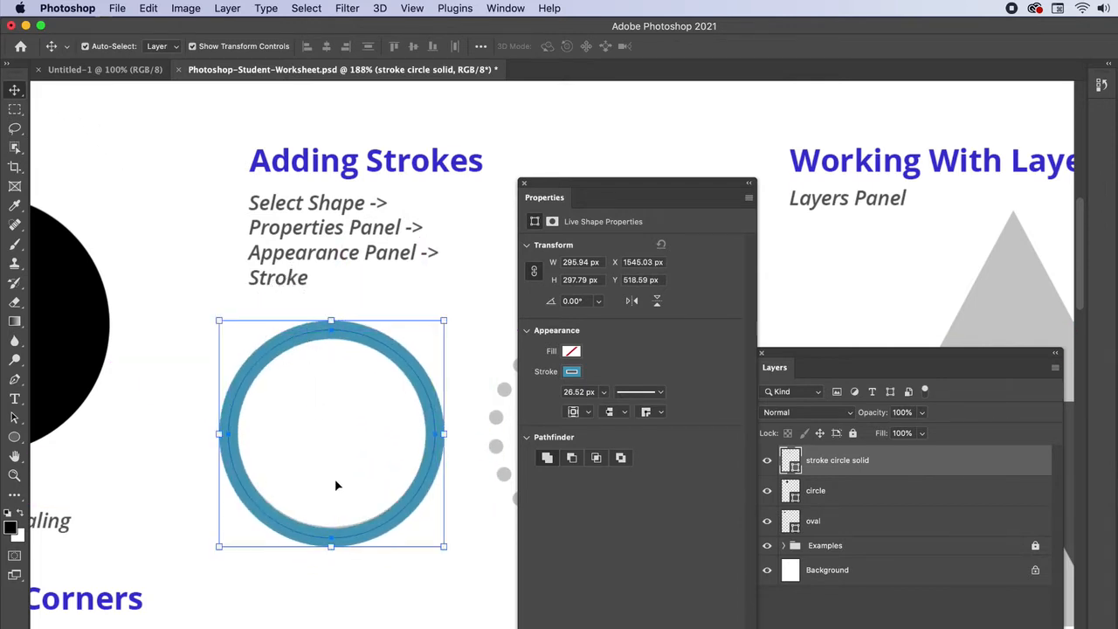
- Move the Layers and Properties panels aside to uncover the grey dotted example circle
scroll(334, 478, right, 5)
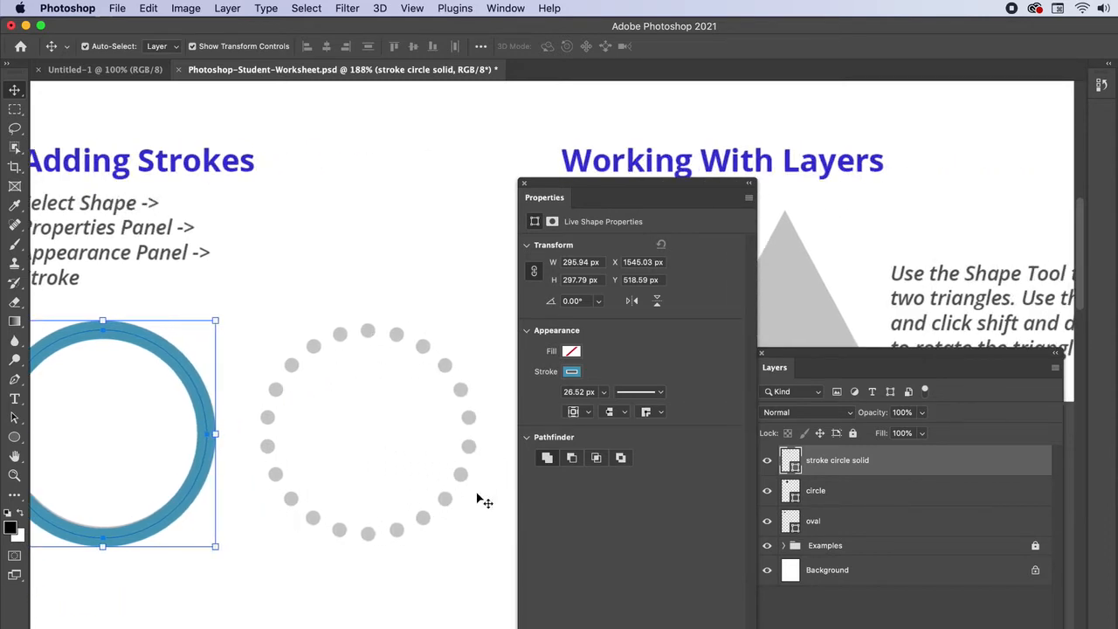
scroll(354, 393, left, 3)
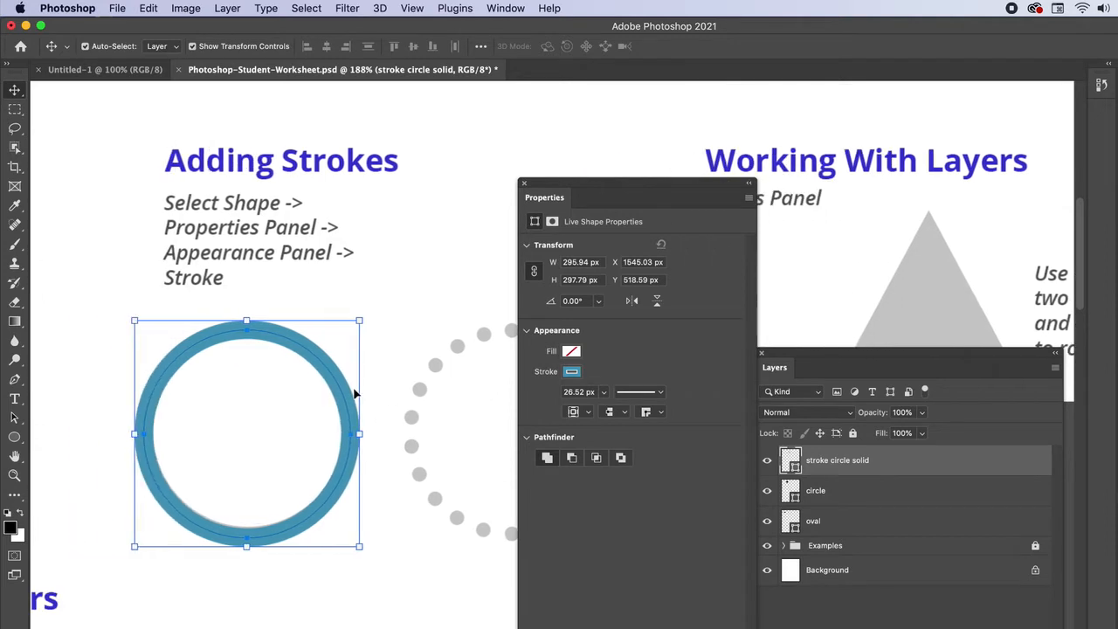
drag(850, 363, 996, 230)
drag(709, 196, 856, 157)
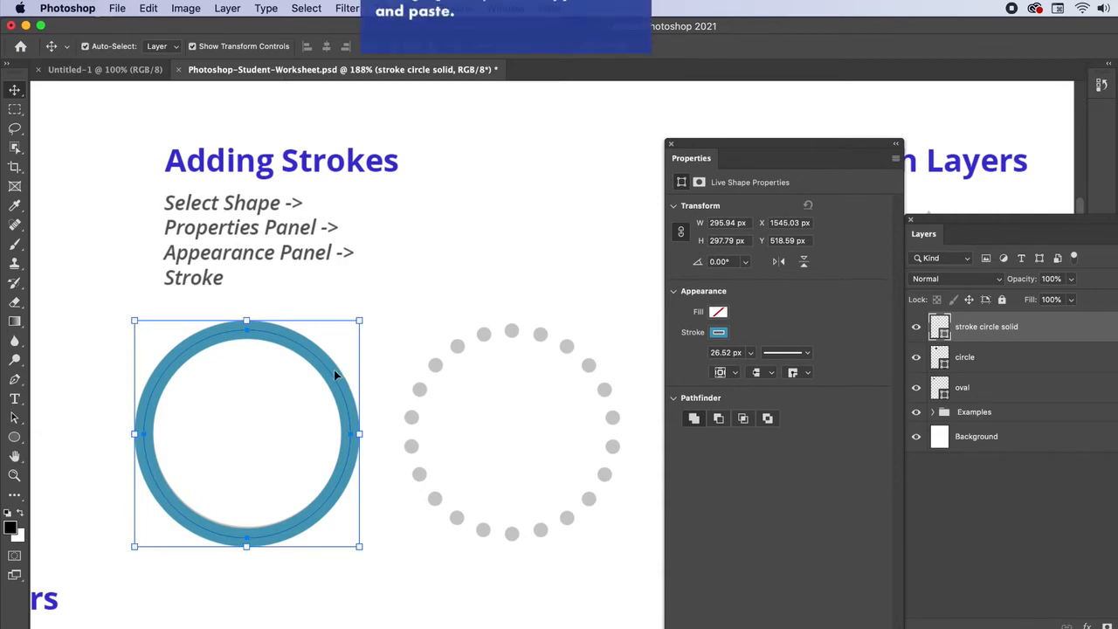
- Hide and show the stroke circle solid layer to check which shape it holds
drag(334, 371, 314, 351)
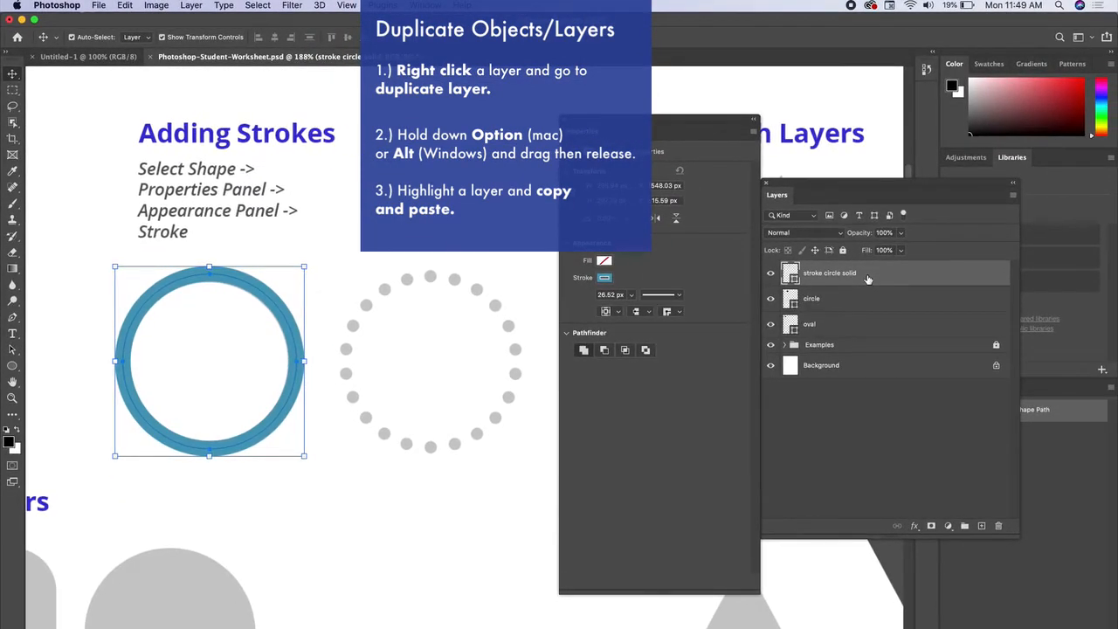
click(770, 273)
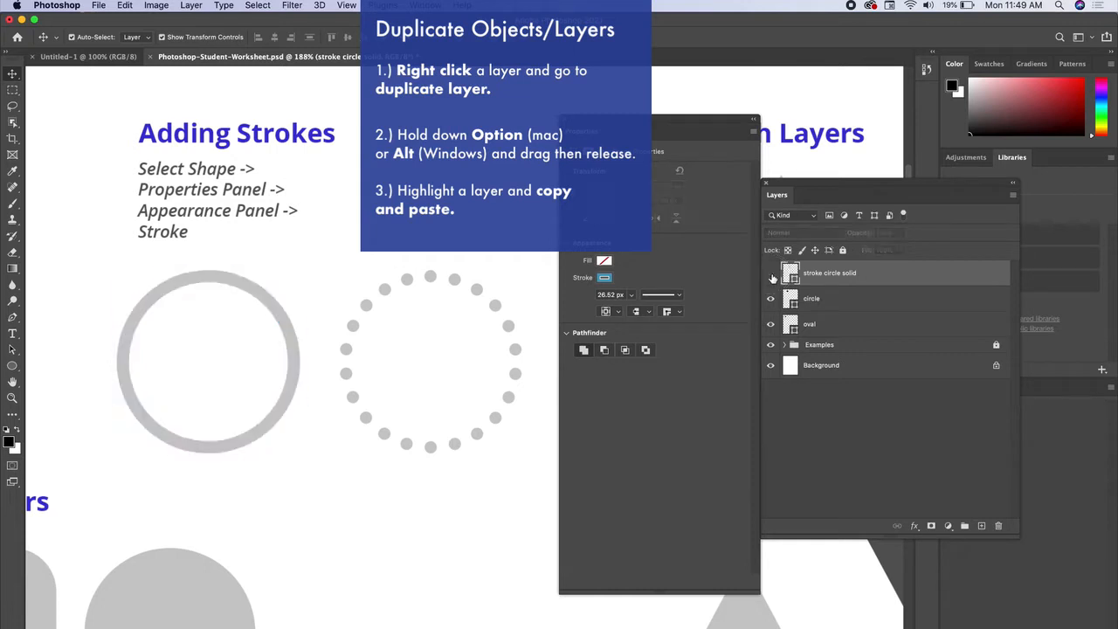
click(770, 273)
click(770, 274)
click(770, 274)
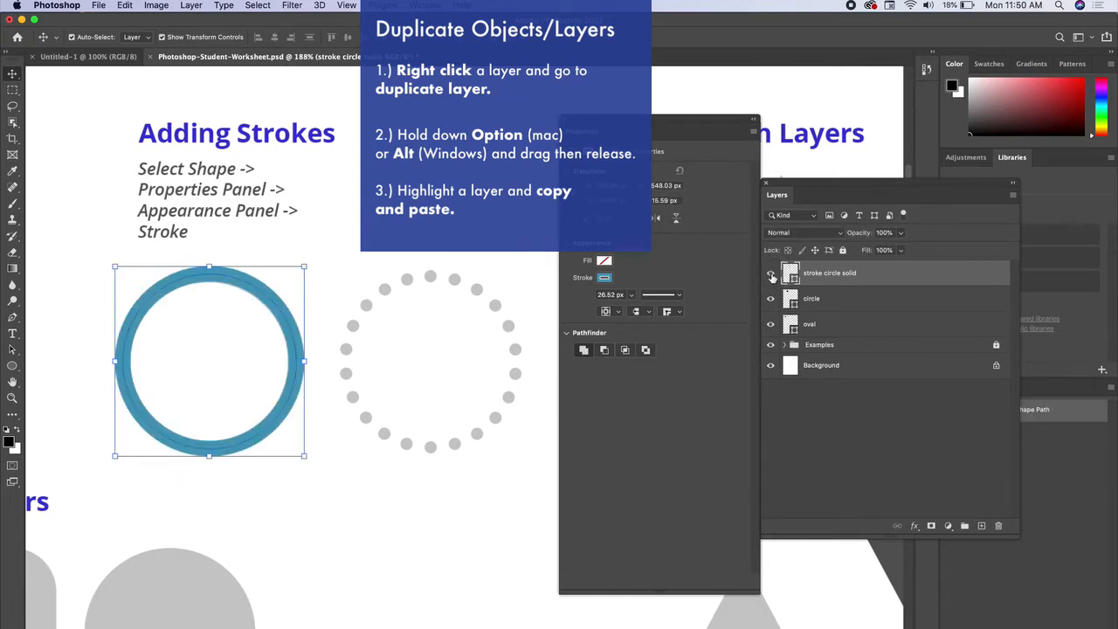
- Try duplicating the stroke circle solid layer and moving the copy over the dotted example circle, and undo both actions
right_click(876, 276)
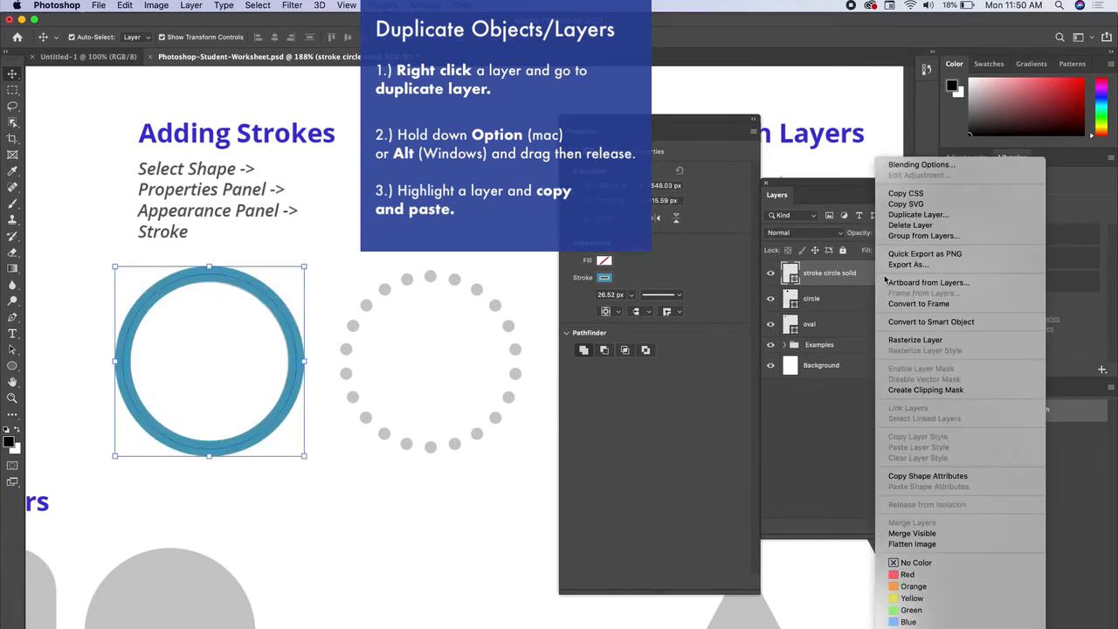
click(908, 215)
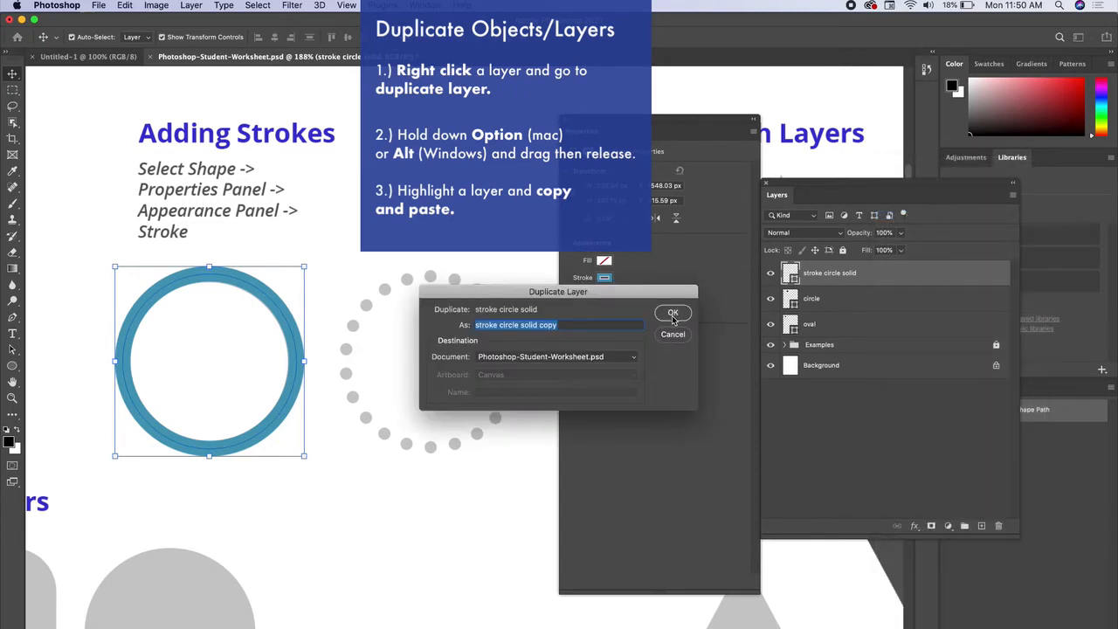
click(672, 315)
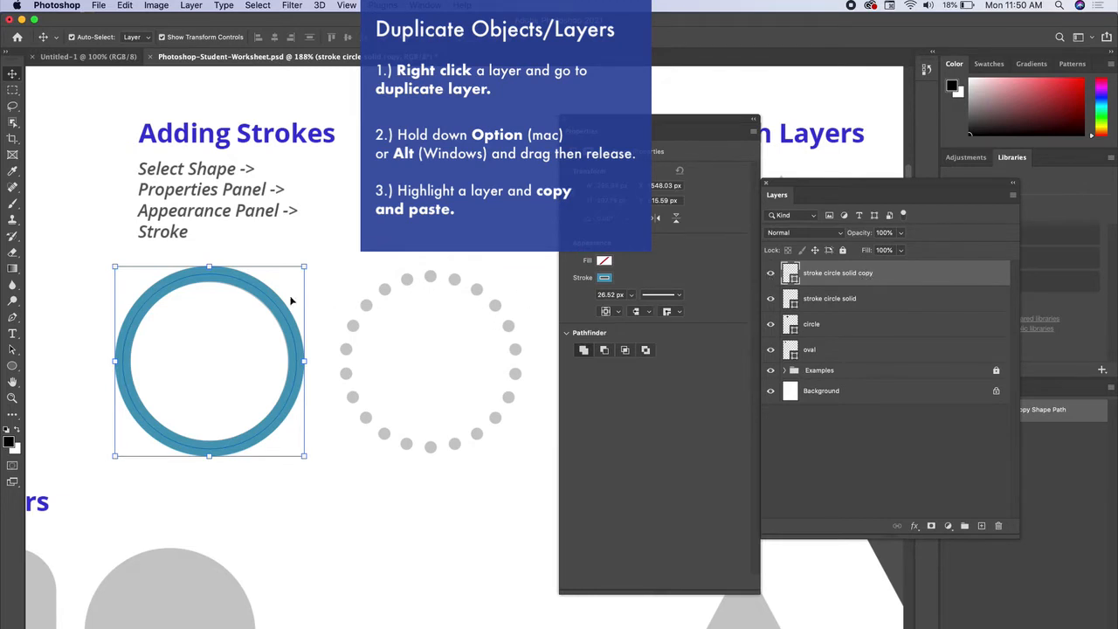
drag(265, 298, 486, 303)
key(super+z)
key(super+z)
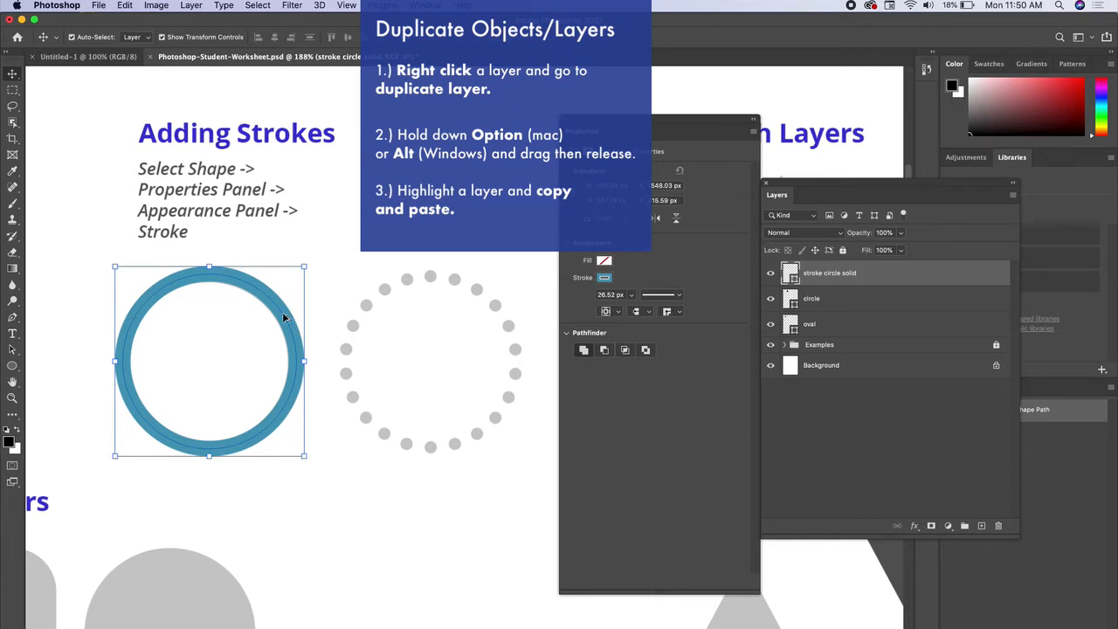
- Try copying the blue ring directly onto the dotted example circle, and delete the copy
alt+drag(283, 317, 506, 317)
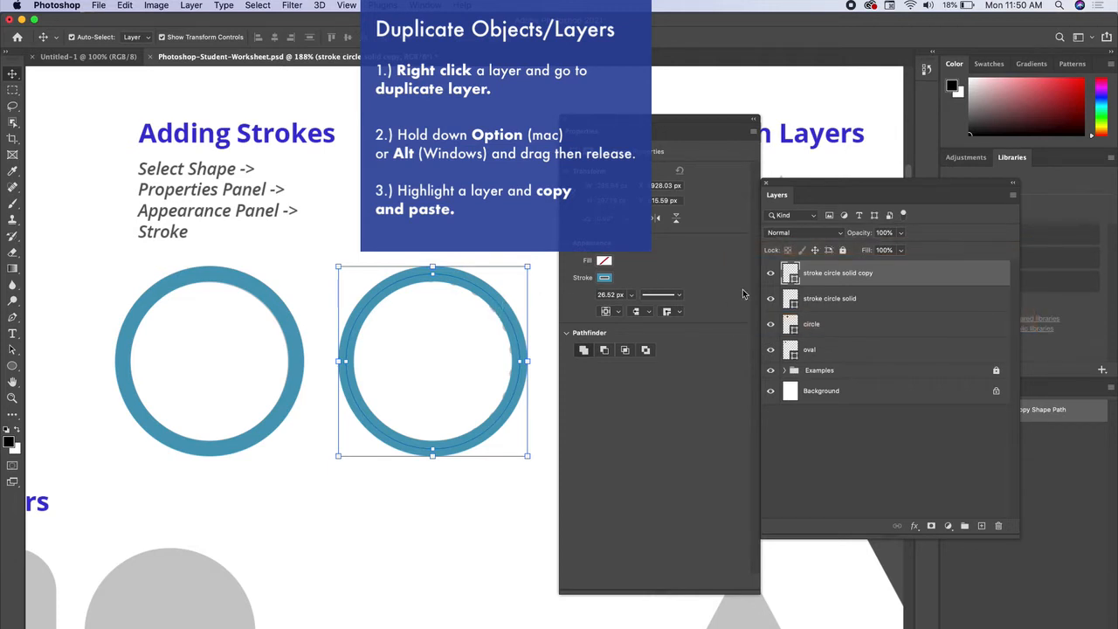
right_click(882, 278)
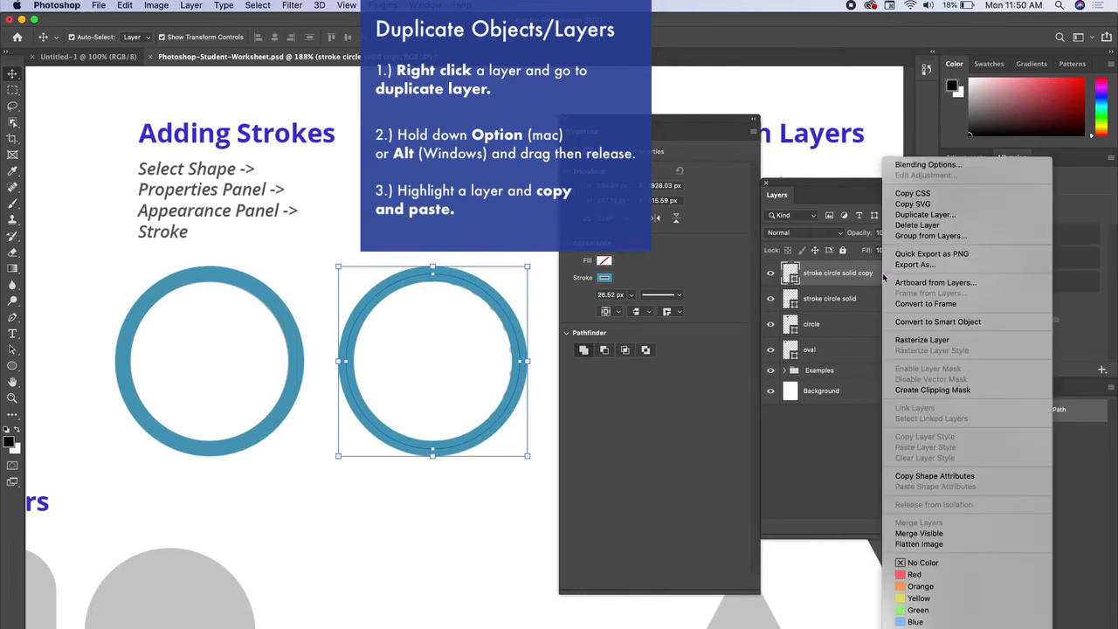
click(867, 280)
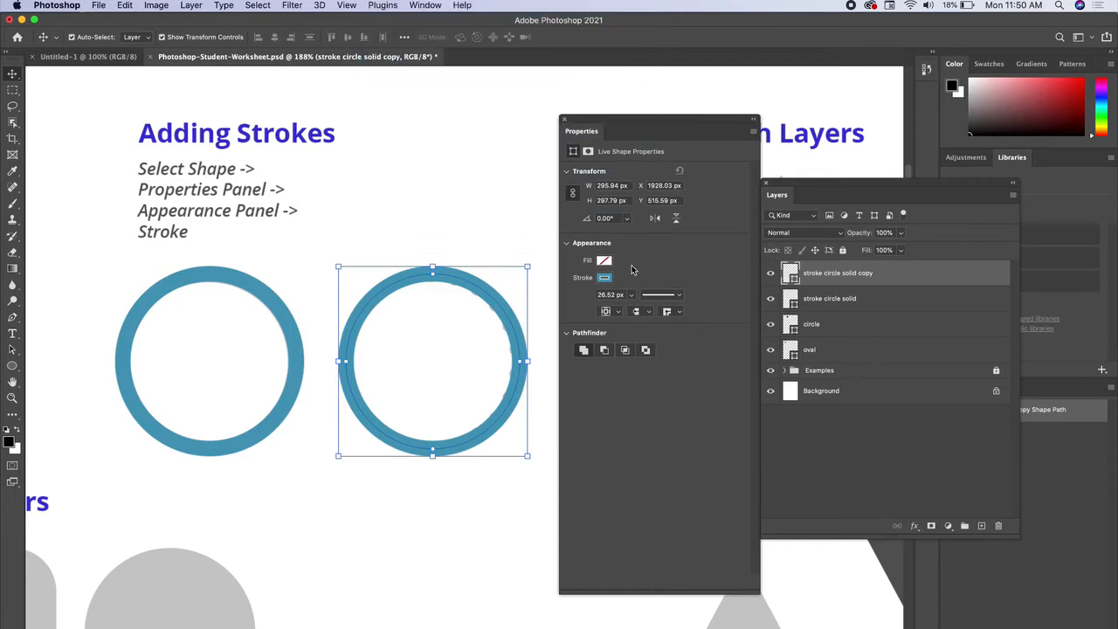
key(Delete)
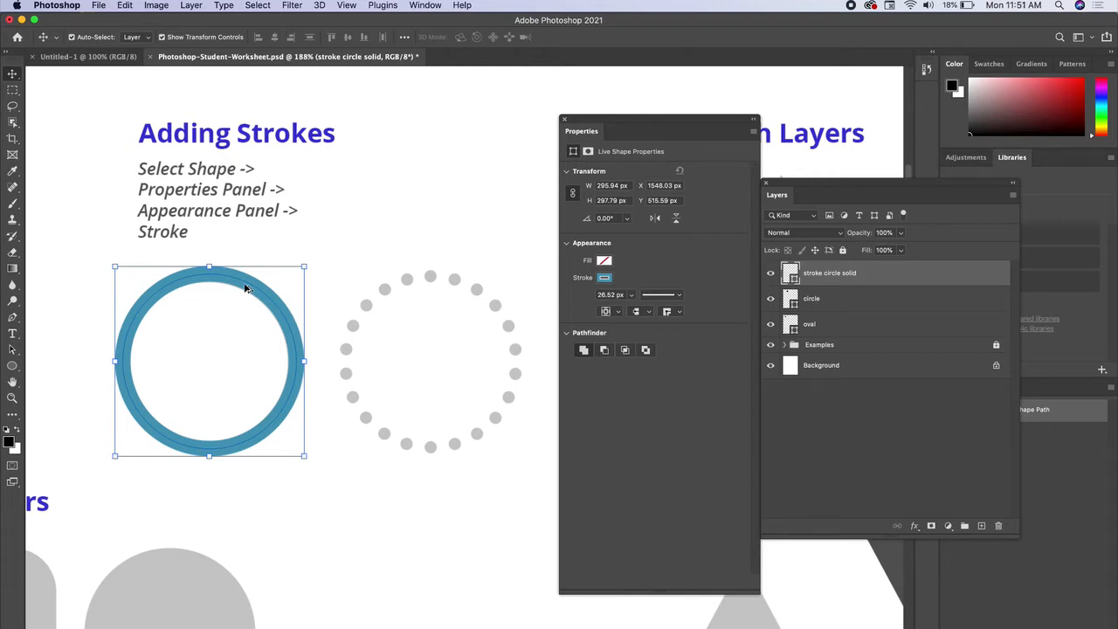
- Duplicate the blue ring onto the dotted example circle and apply the dotted stroke style to the copy
drag(245, 286, 469, 289)
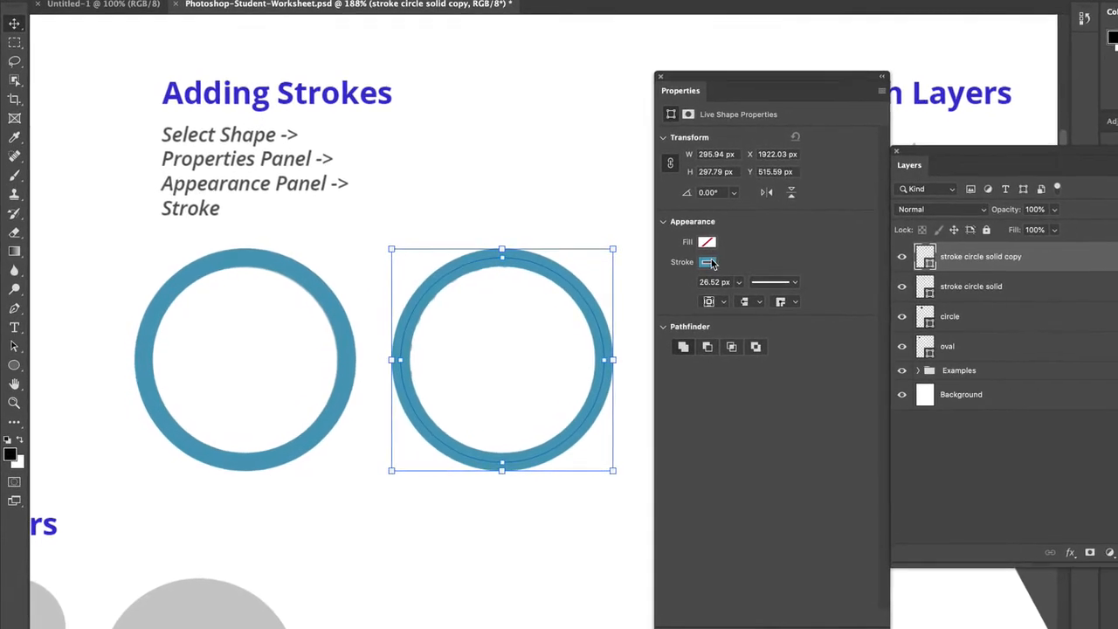
click(795, 283)
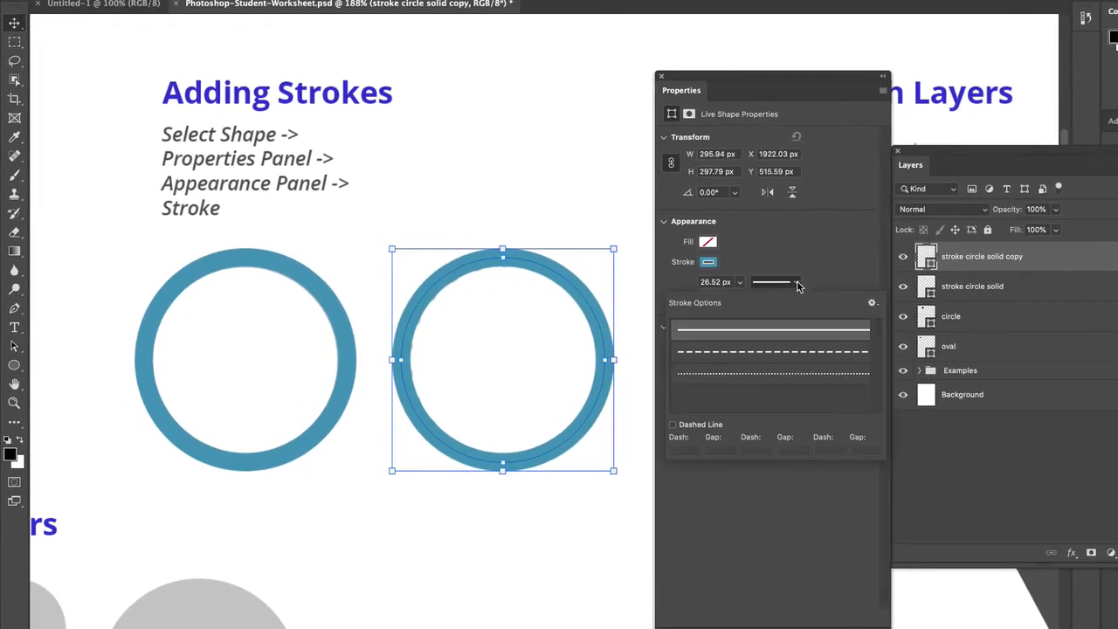
click(764, 376)
click(812, 210)
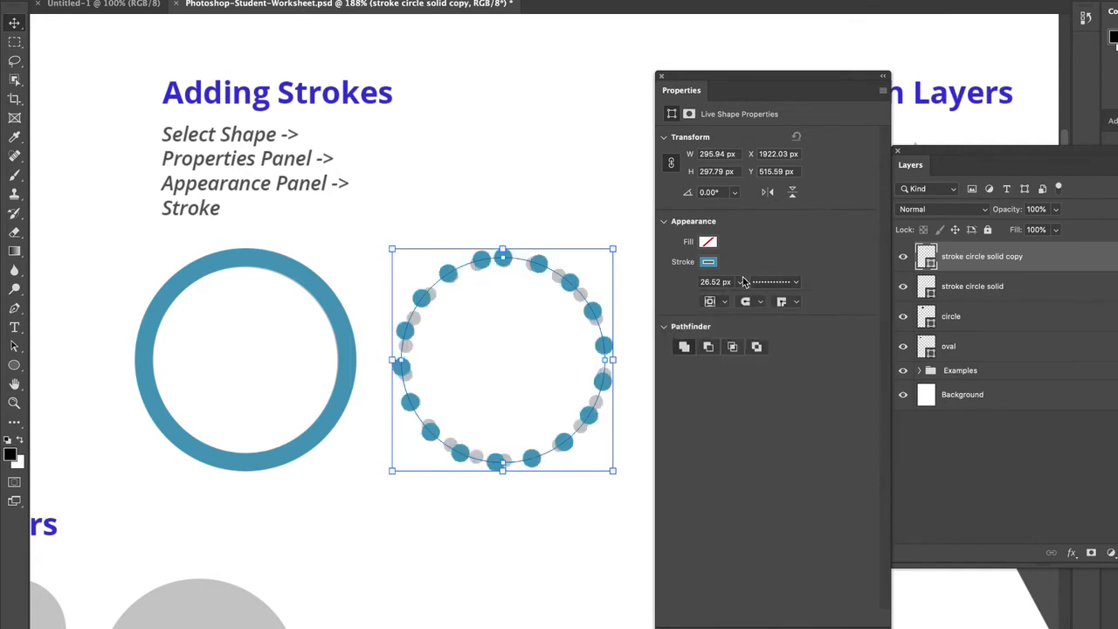
- Set the dotted ring's stroke width to 21.06 px and rotate the ring about 2.65° toward the example's dots
click(741, 282)
drag(739, 302, 748, 301)
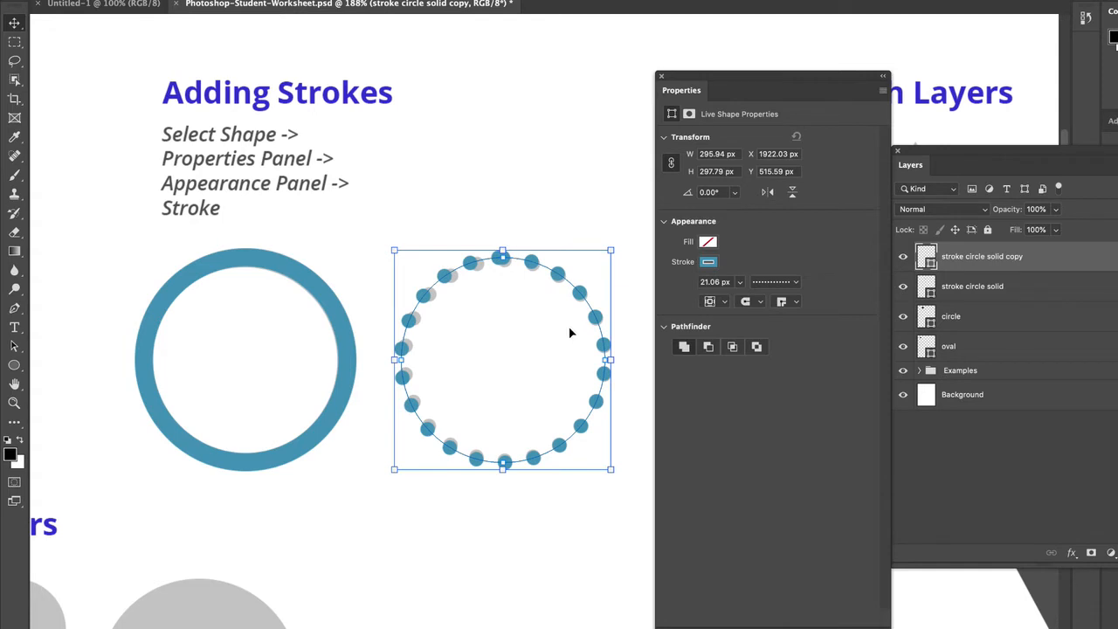
drag(735, 81, 767, 79)
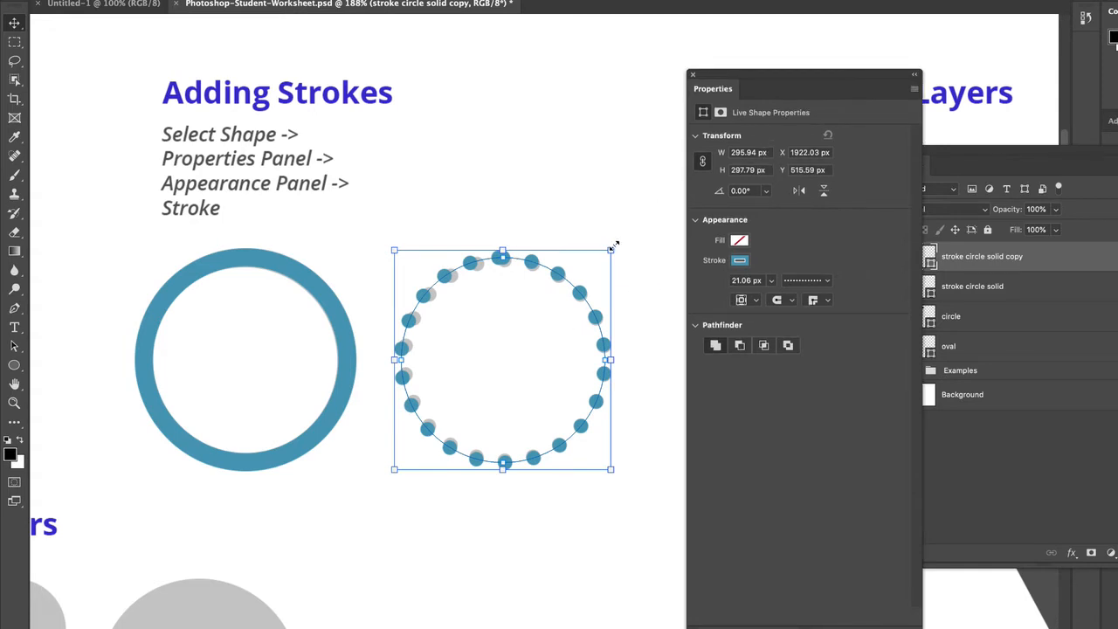
drag(619, 239, 622, 245)
drag(552, 272, 553, 272)
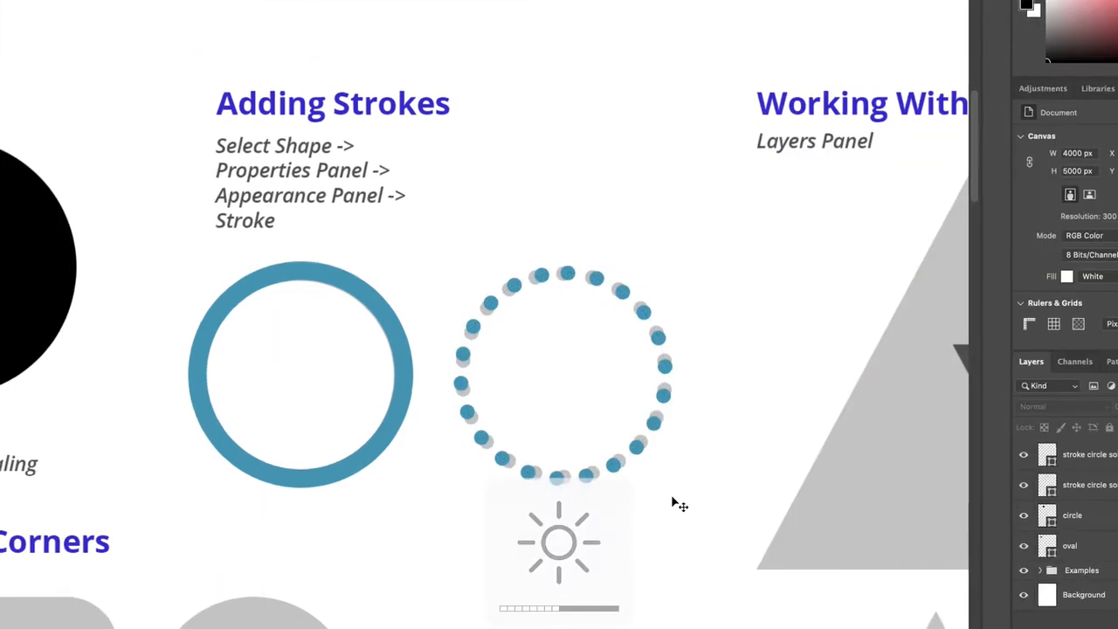
- Create a new layer named square for the Scaling Shapes and using Rounded Corners exercise
scroll(620, 500, left, 10)
scroll(620, 500, down, 4)
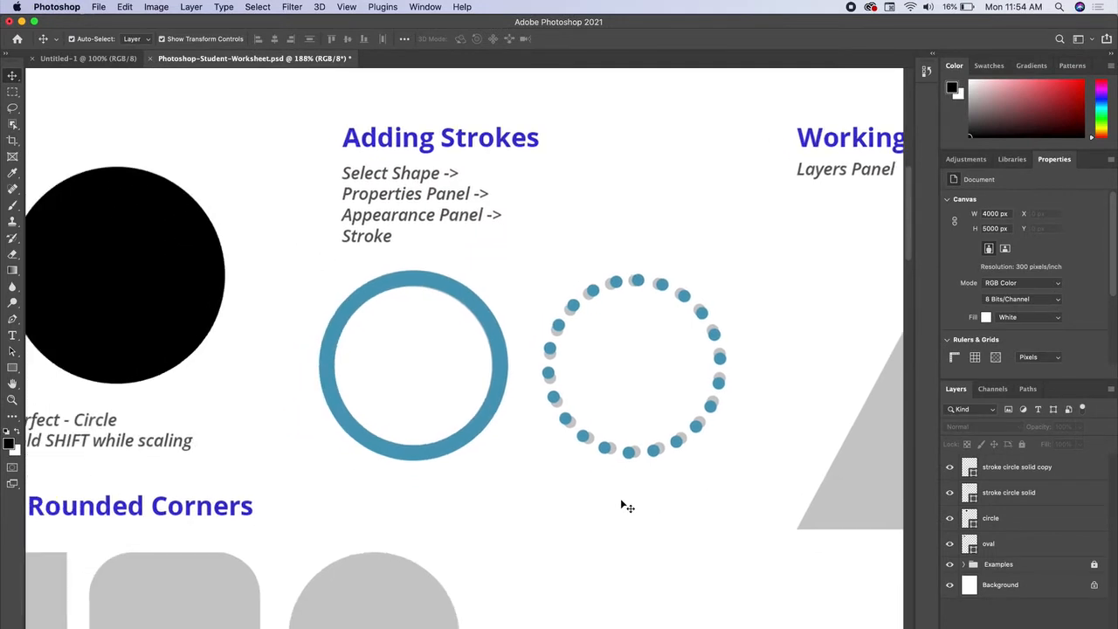
scroll(619, 498, left, 6)
scroll(619, 498, down, 5)
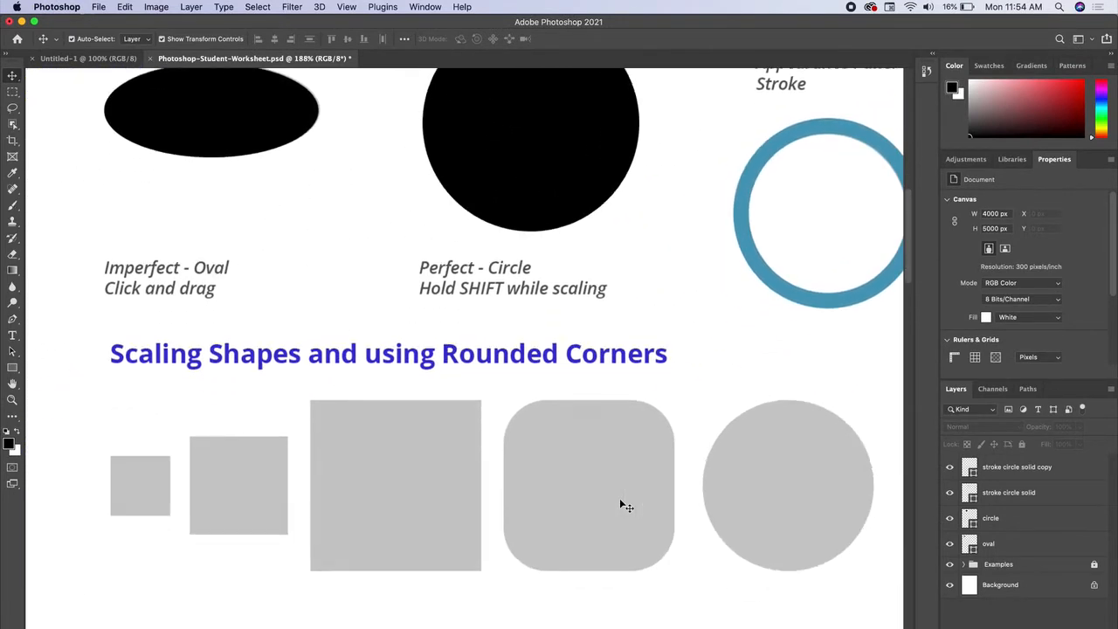
scroll(617, 503, up, 1)
scroll(618, 503, left, 1)
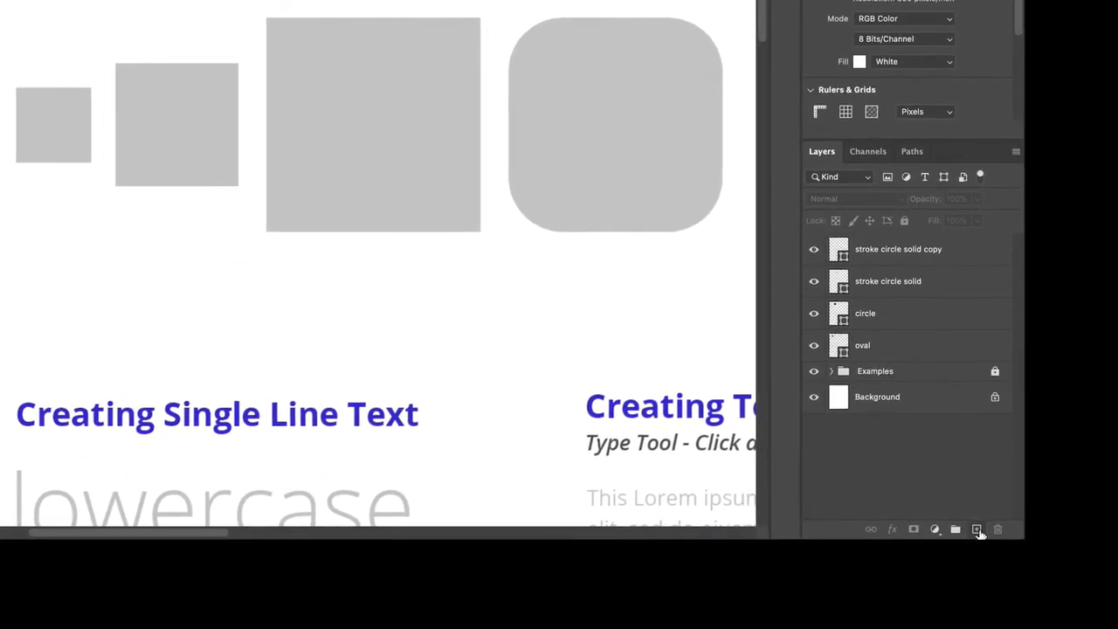
click(977, 529)
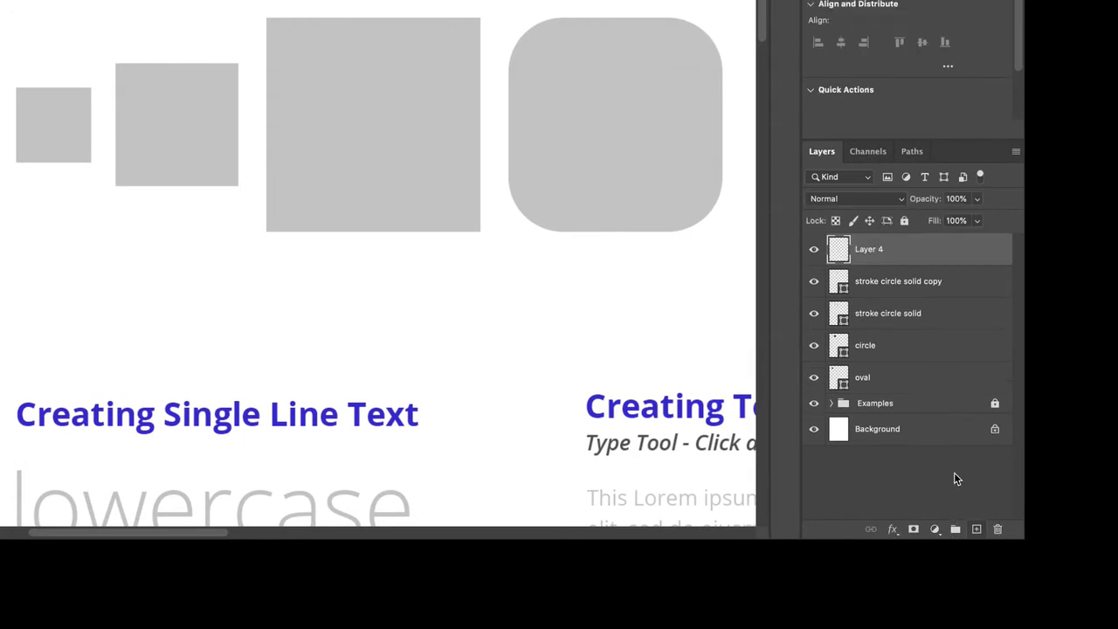
double_click(874, 248)
text(square)
key(Return)
- Activate the Rectangle tool and set its fill to bright blue, 0510f8, by adjusting the hue in the color picker
click(71, 232)
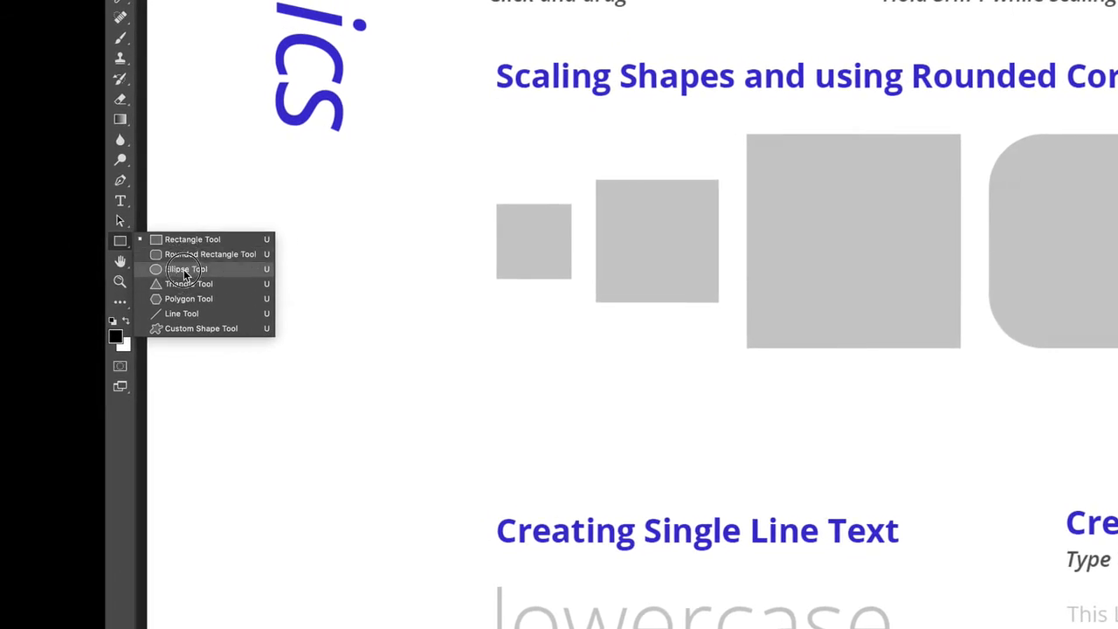
click(191, 244)
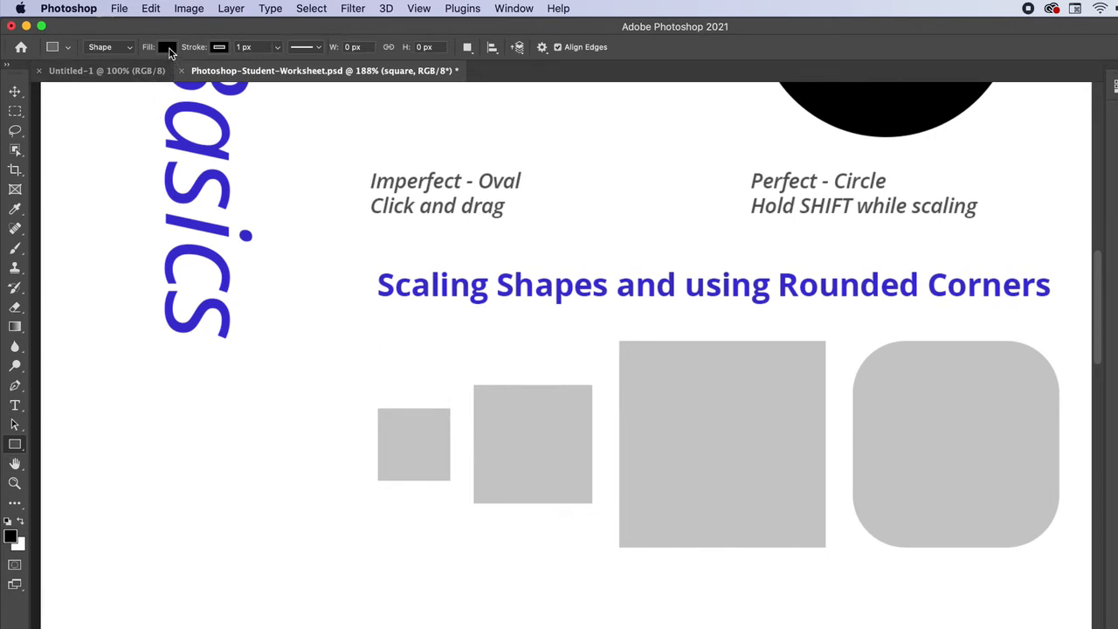
click(168, 49)
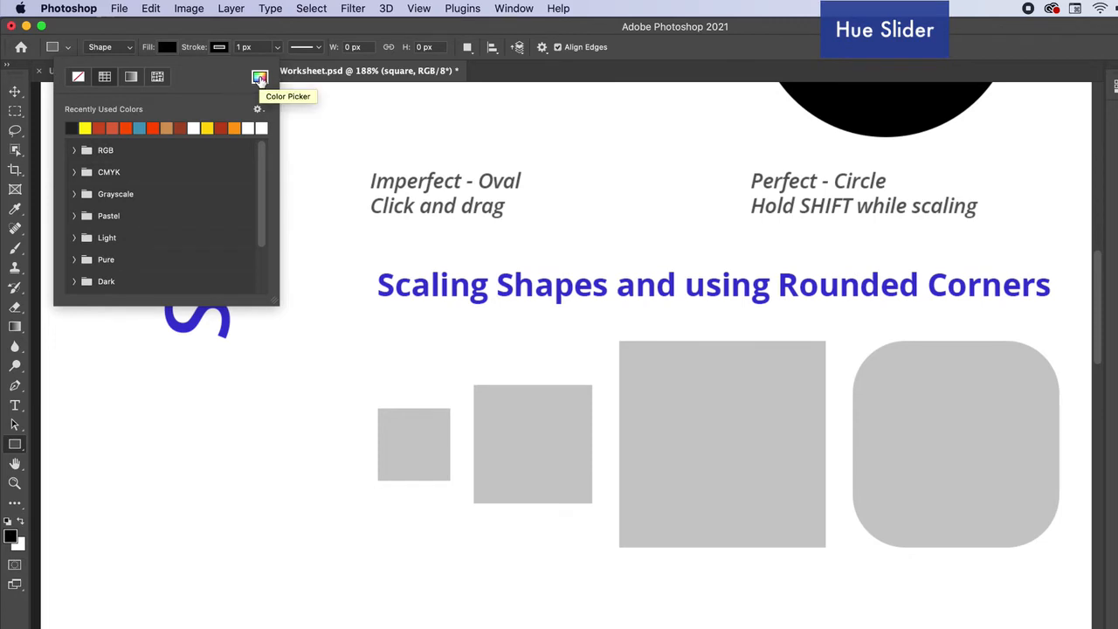
click(259, 79)
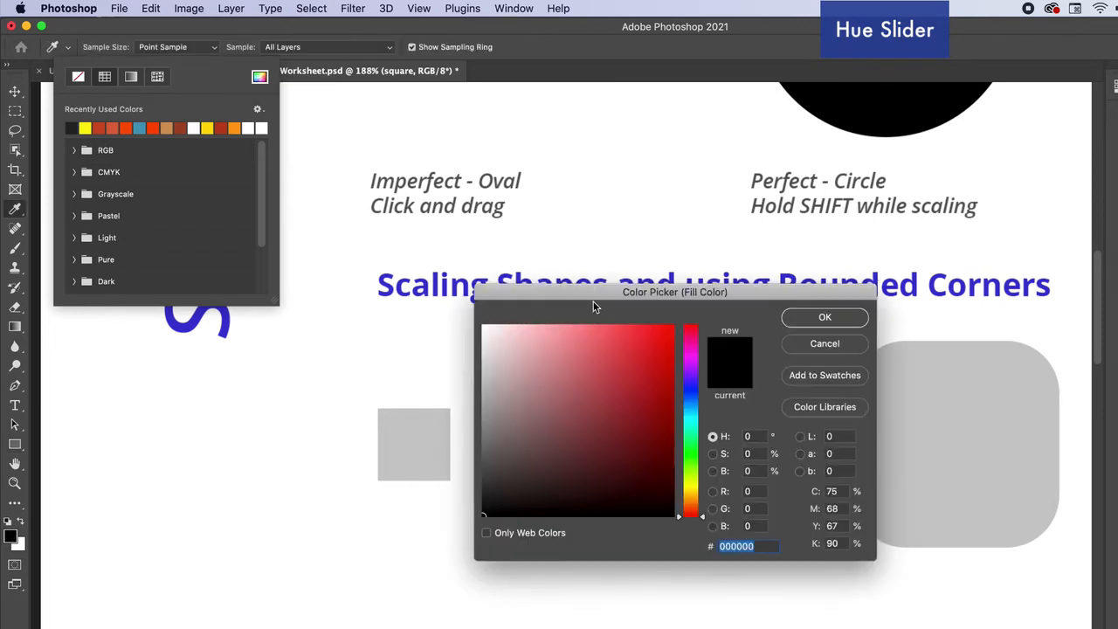
drag(592, 299, 305, 137)
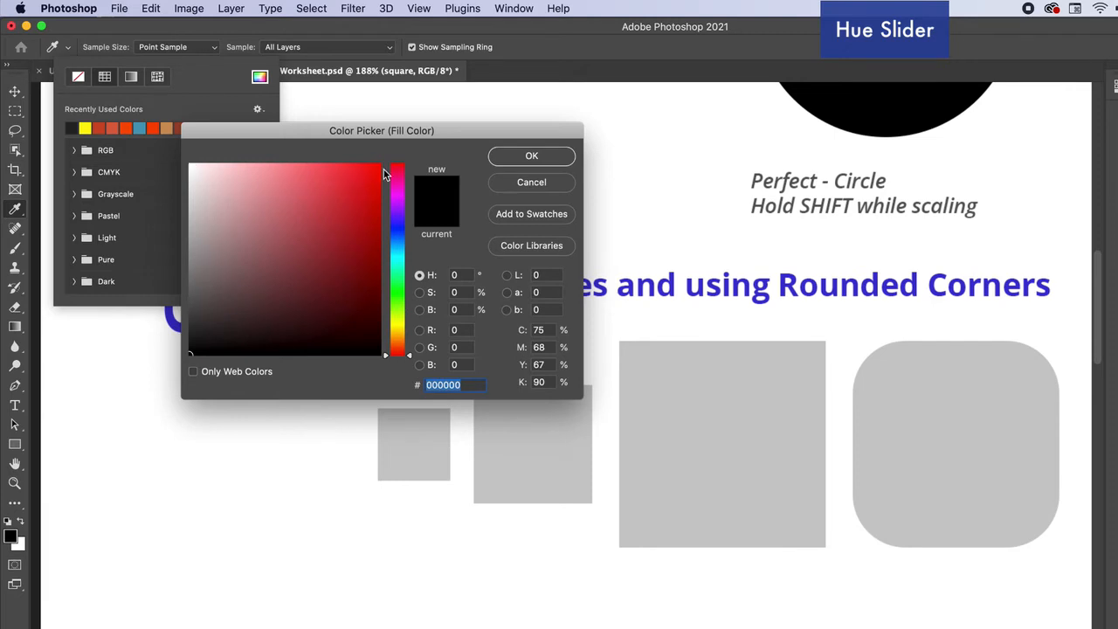
drag(402, 142, 847, 146)
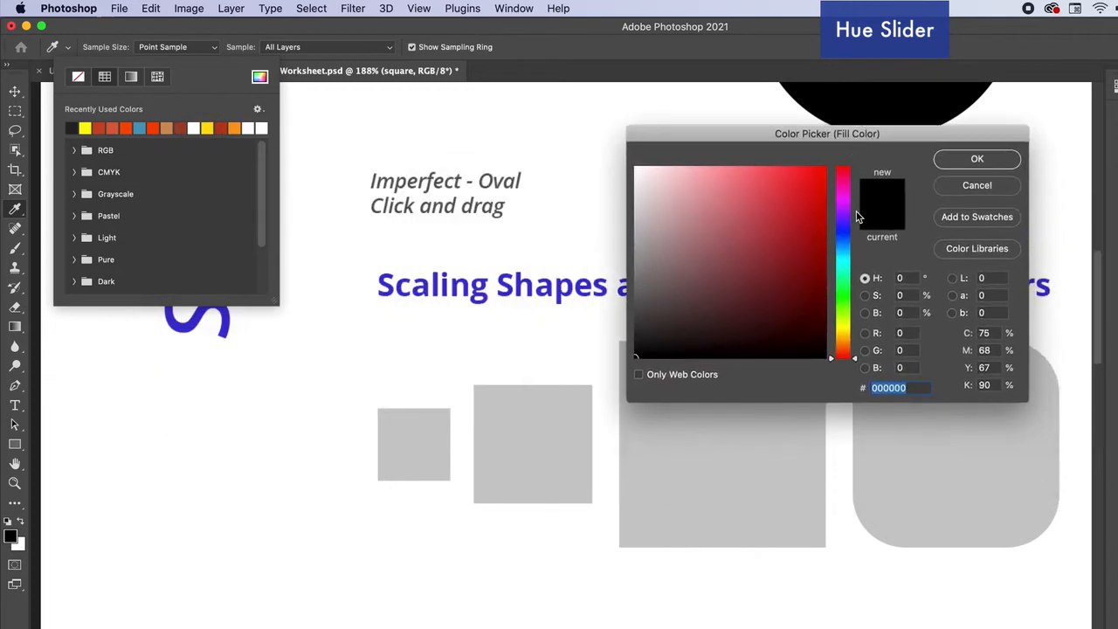
drag(851, 355, 855, 232)
drag(789, 211, 822, 171)
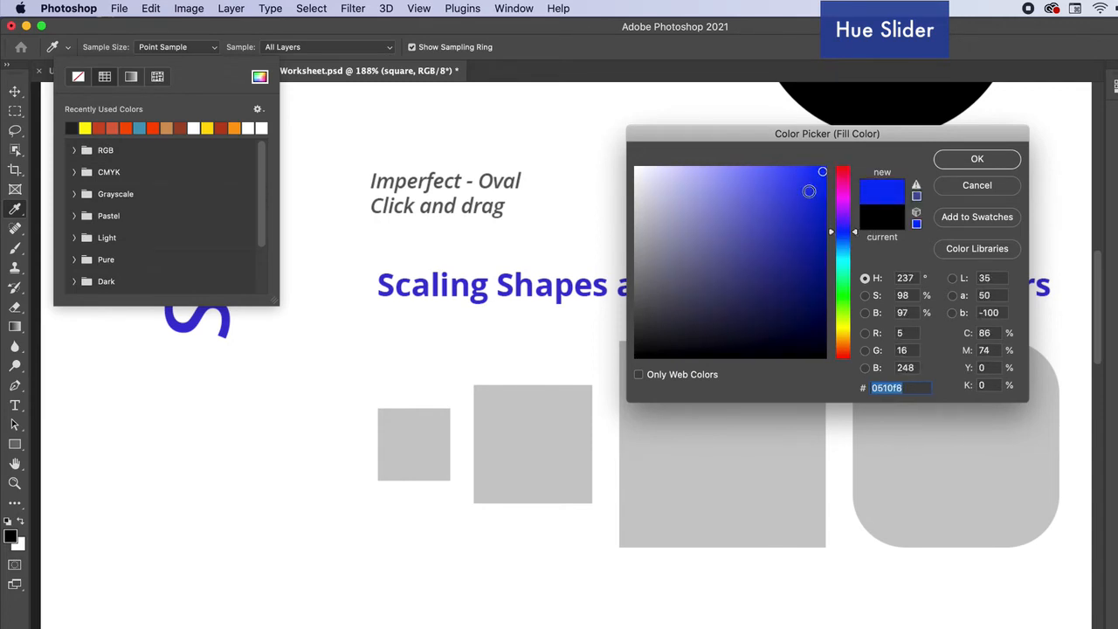
click(976, 159)
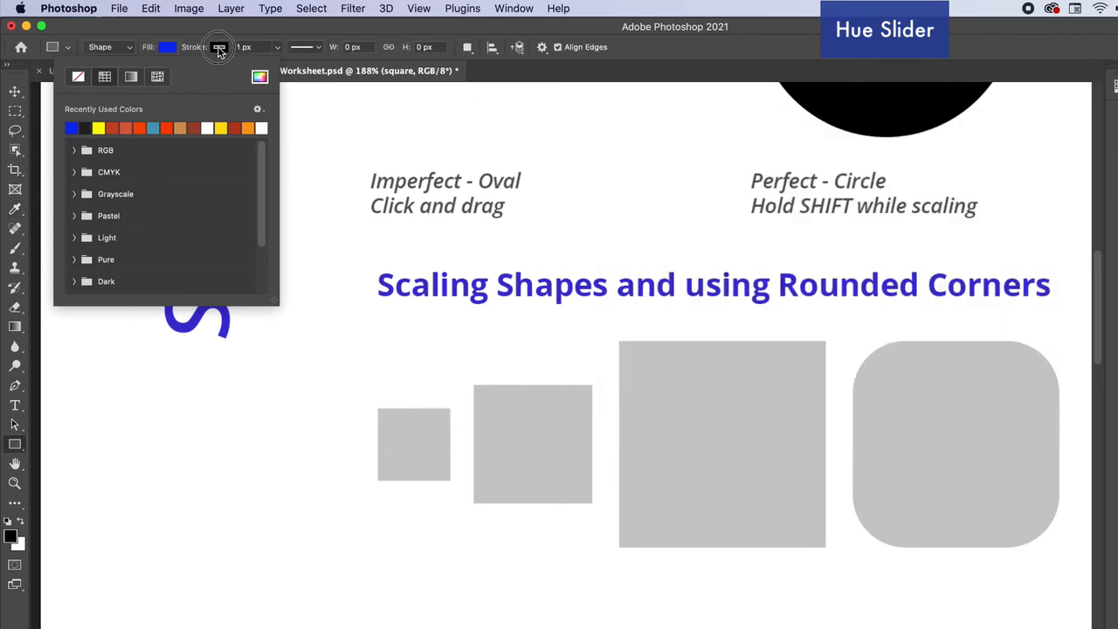
- Set the Rectangle tool's stroke to no color
click(219, 47)
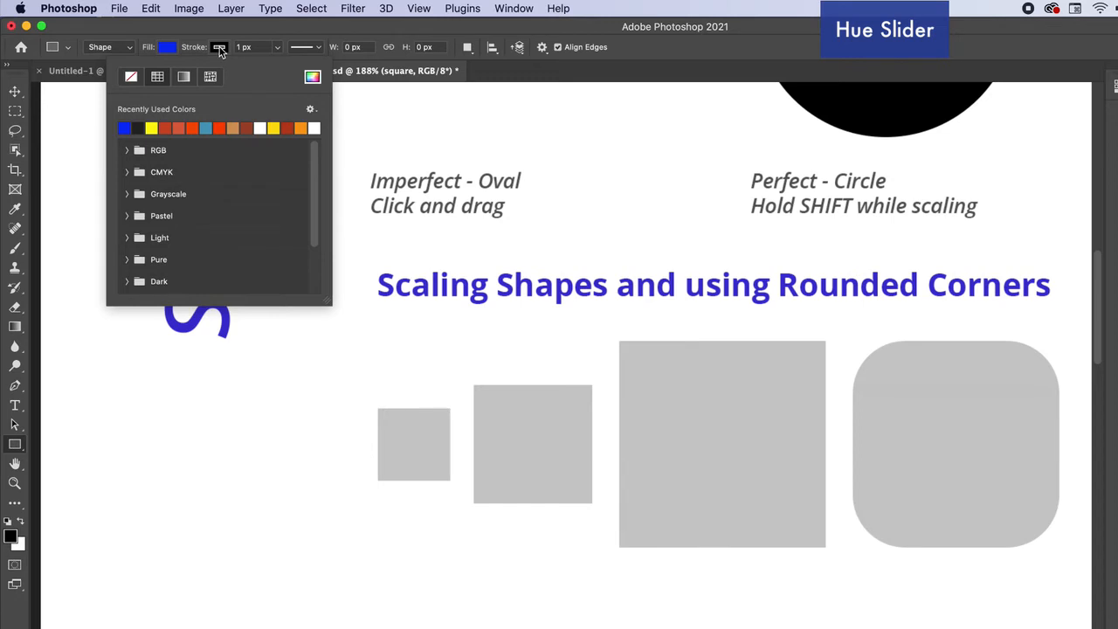
click(130, 78)
click(168, 52)
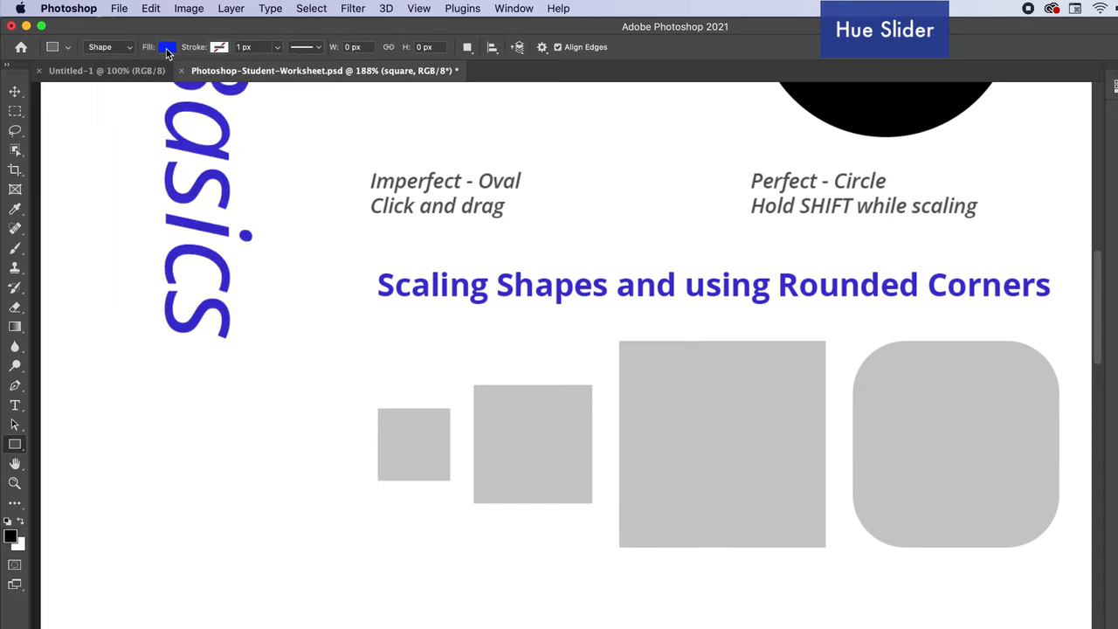
- Draw a blue 101 by 101 px square over the smallest grey example square and deselect it with the Move tool
click(14, 447)
click(87, 442)
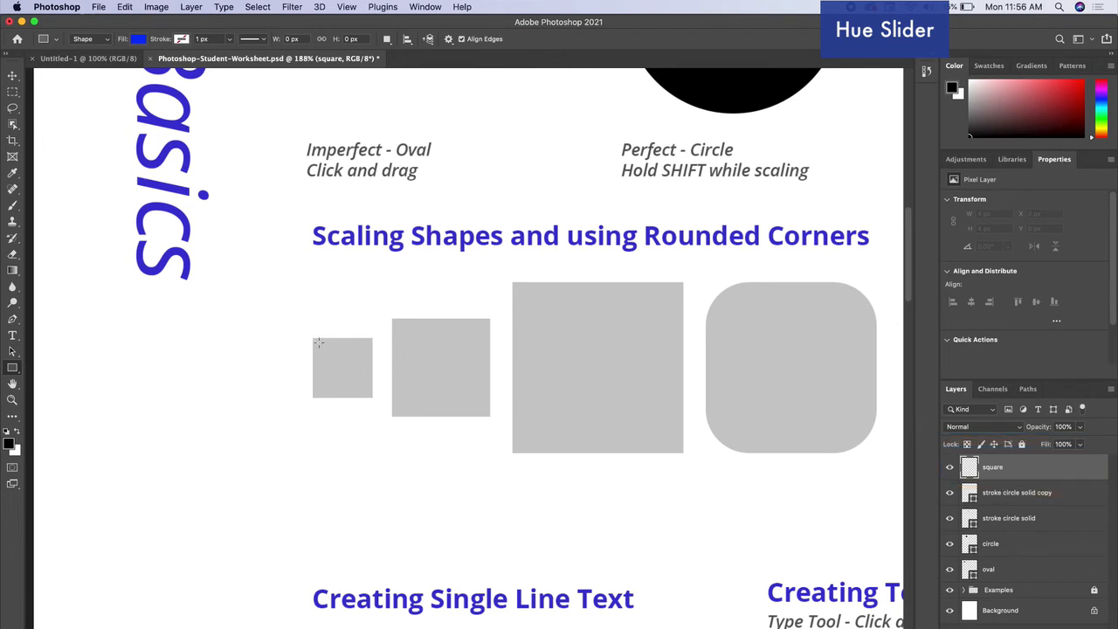
drag(319, 343, 382, 398)
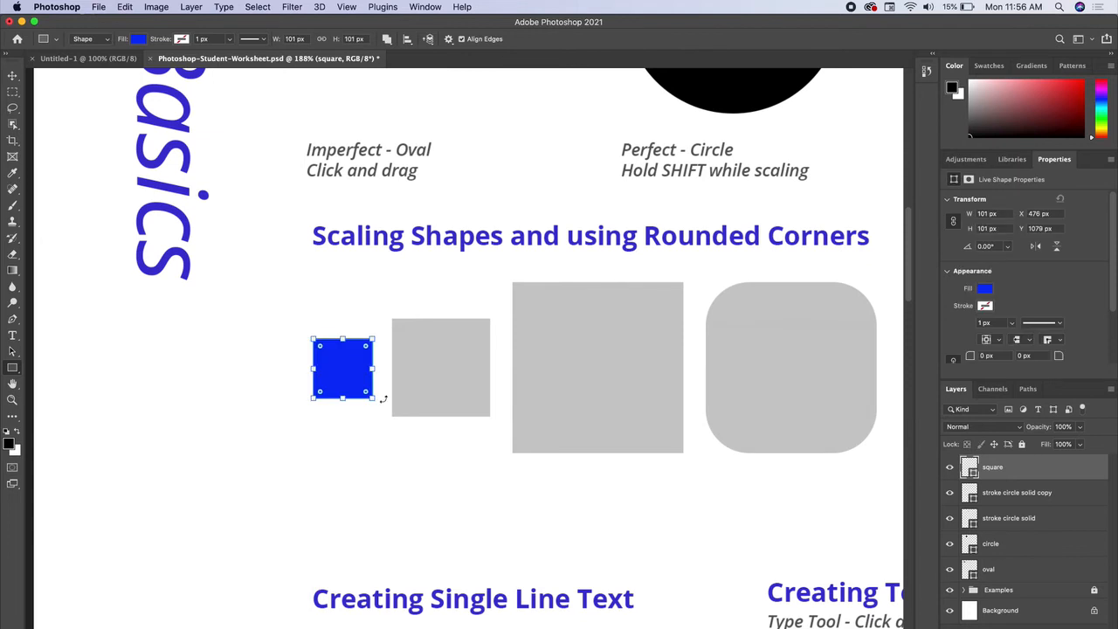
click(12, 76)
click(200, 351)
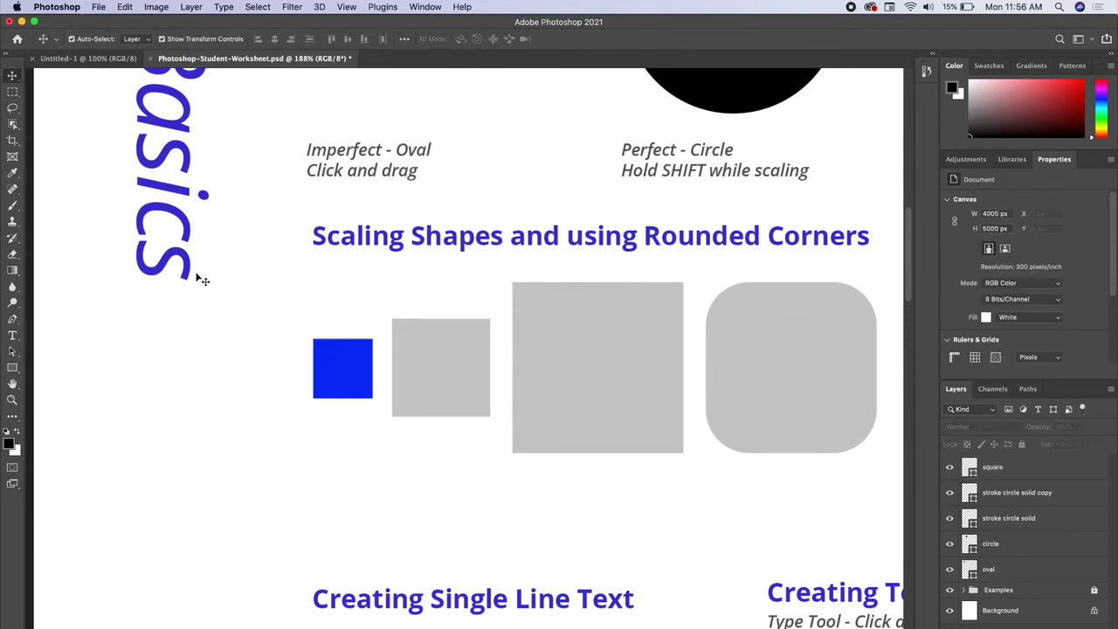
- Select and deselect the blue square directly on the canvas to check how Auto-Select works
click(329, 375)
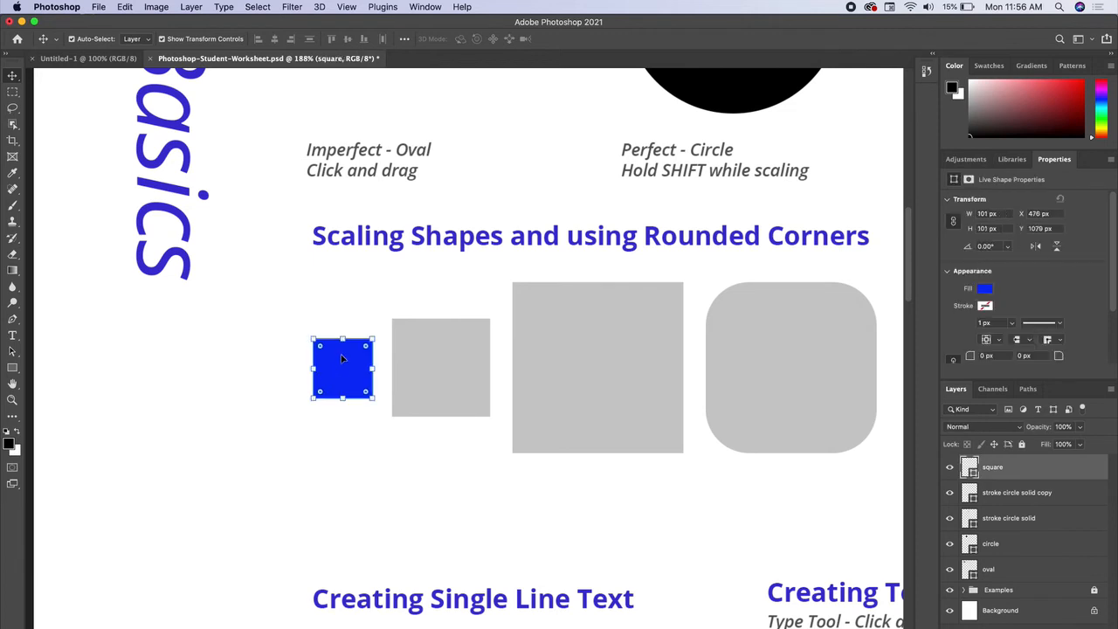
click(147, 364)
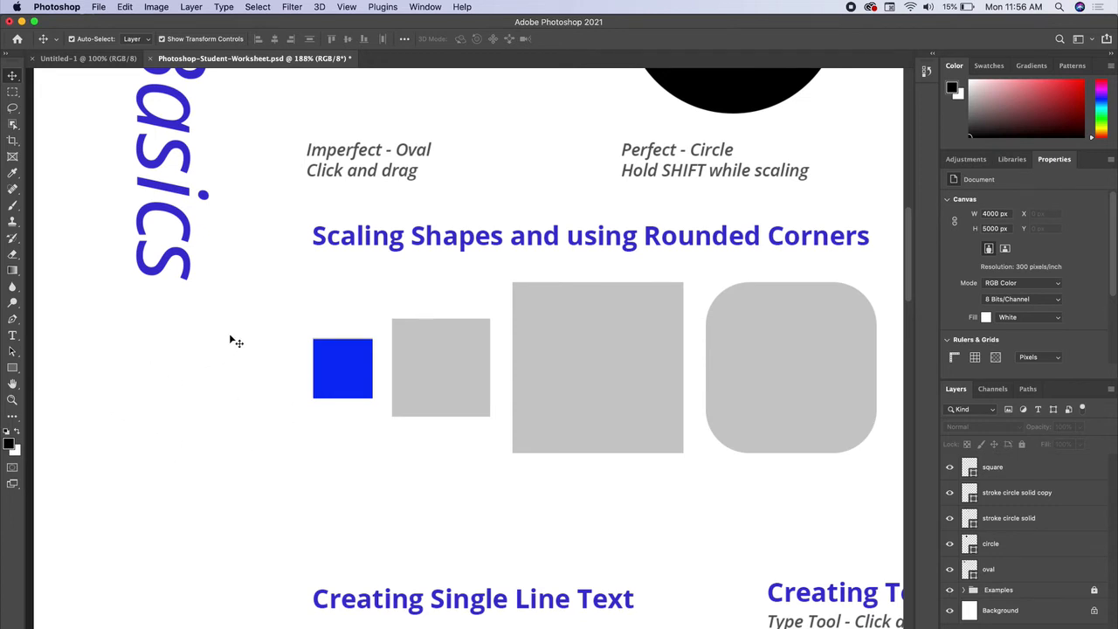
click(340, 368)
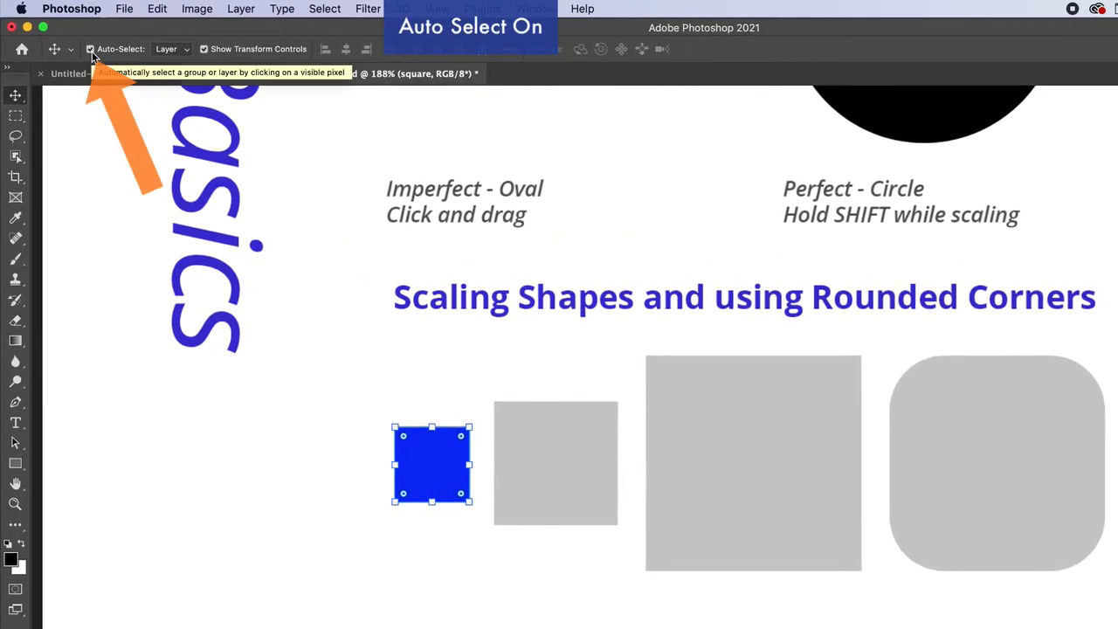
click(91, 50)
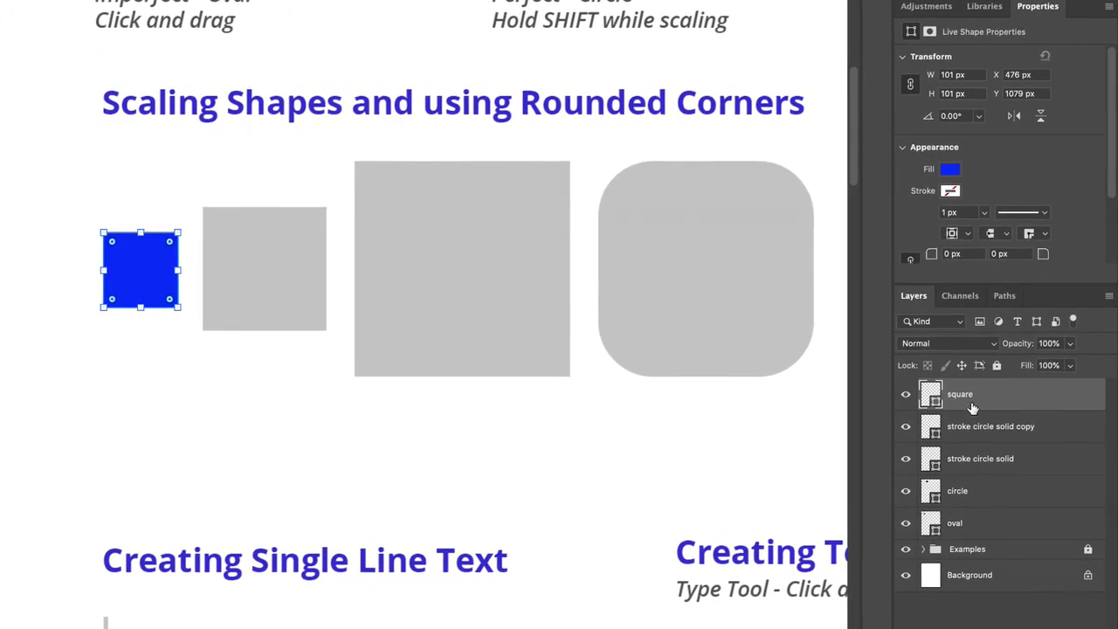
- From the stroke circle solid copy layer, auto-select the blue square on the canvas, try moving it upward, and undo the move
click(976, 430)
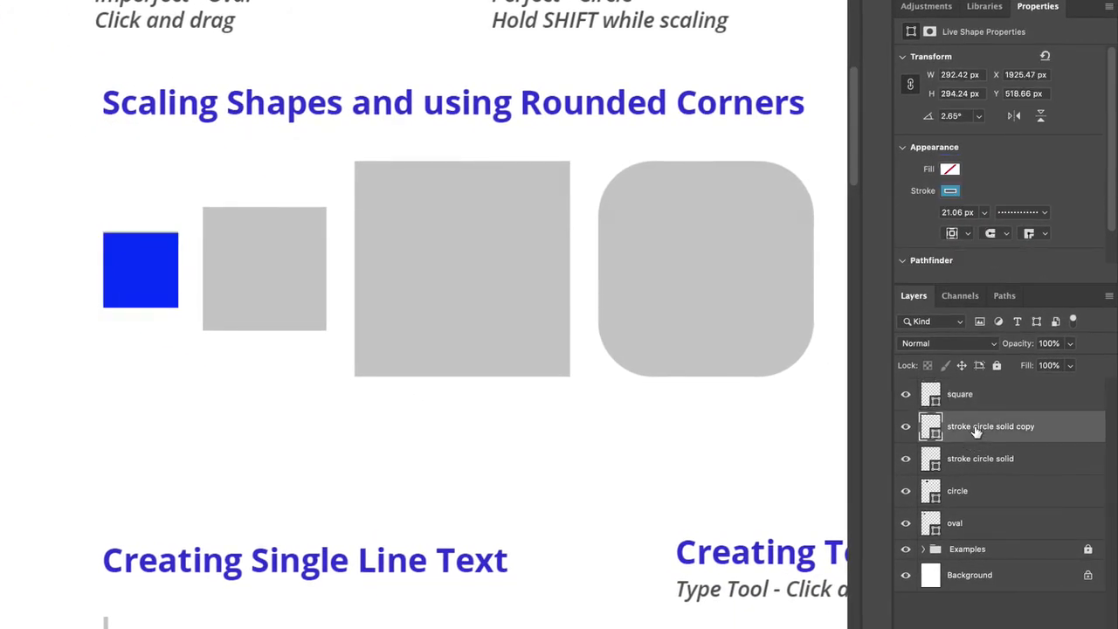
click(154, 292)
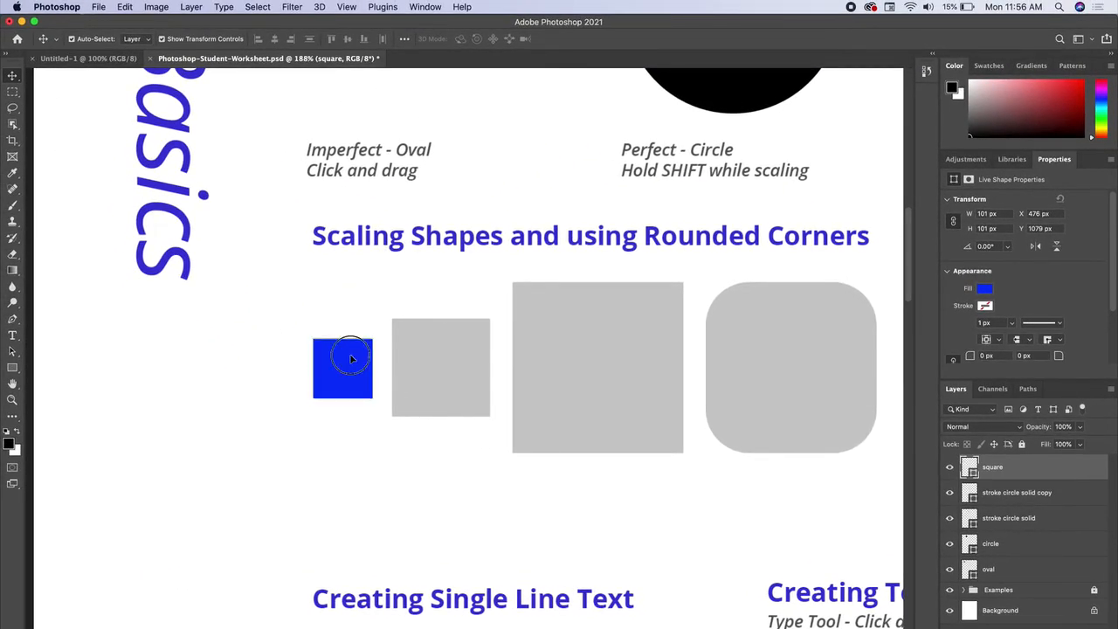
drag(355, 354, 350, 305)
key(super+z)
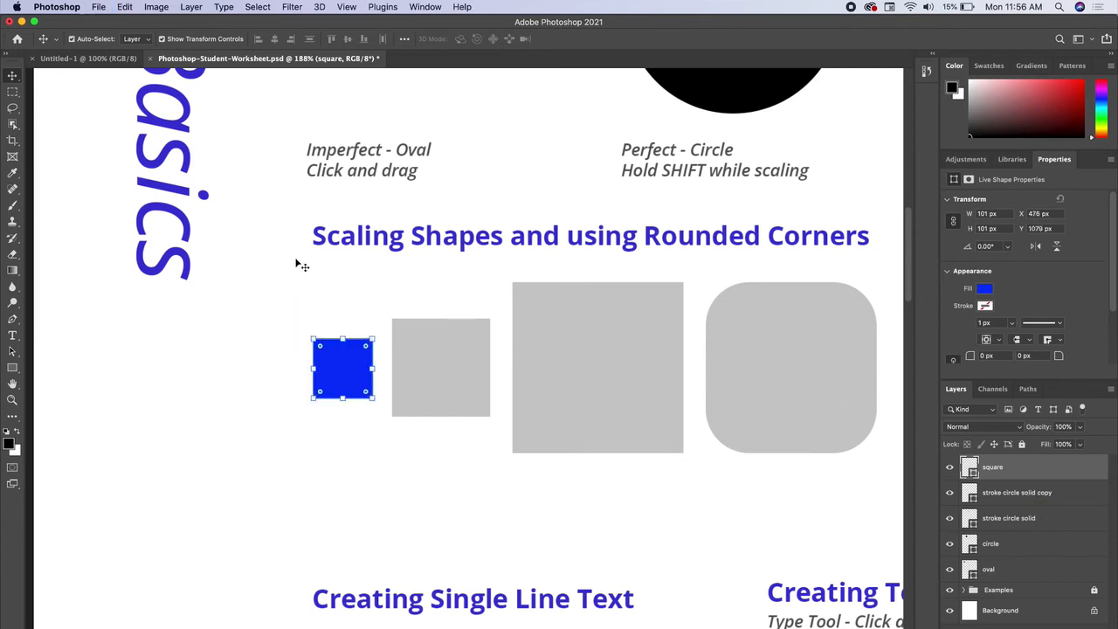
- Try moving the blue square with Auto-Select off, undo the move, and turn Auto-Select back on
click(73, 41)
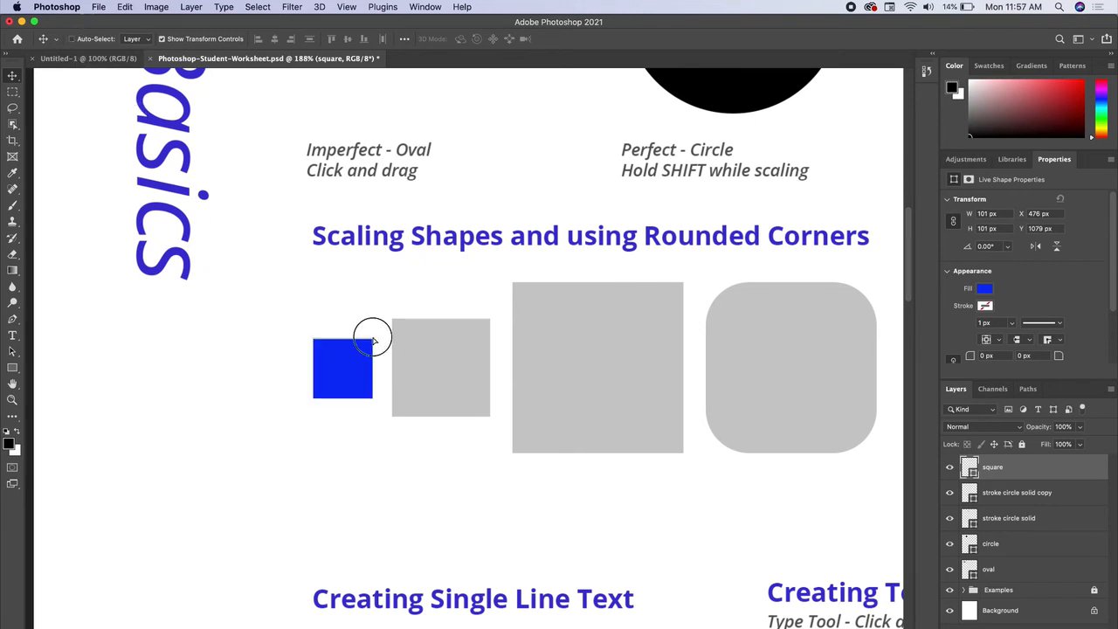
drag(371, 334, 344, 298)
mouse_move(633, 233)
mouse_down()
mouse_move(705, 232)
mouse_move(566, 272)
mouse_move(630, 213)
mouse_up()
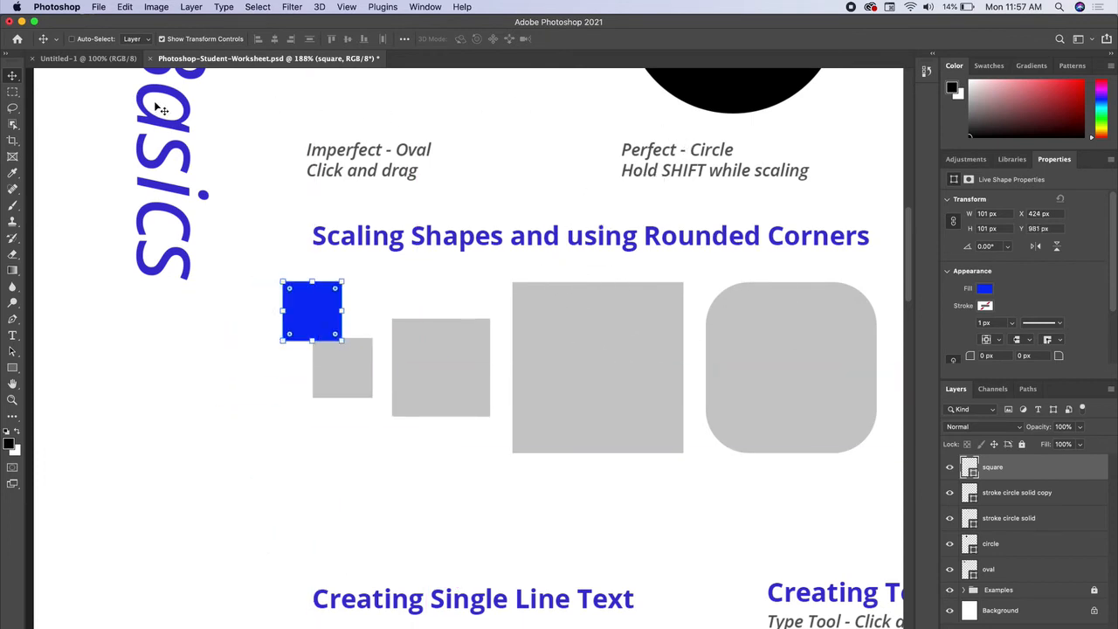
key(super+z)
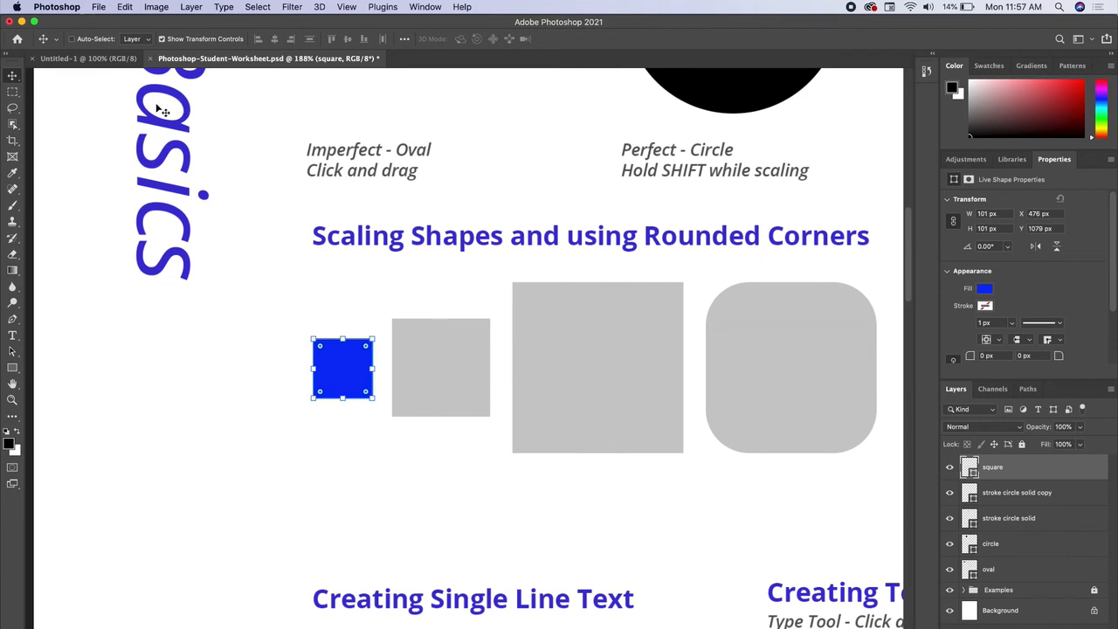
click(72, 40)
- Nudge the blue square to Y 1077 px and duplicate it onto the second grey example square, aligned with its left edge
click(300, 291)
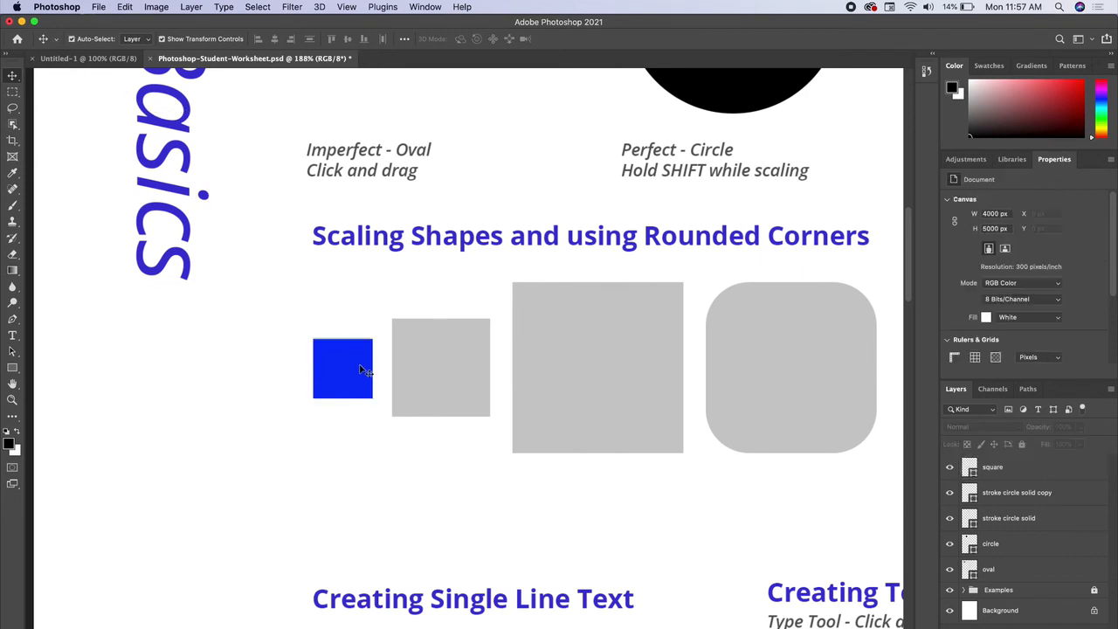
click(352, 358)
drag(355, 363, 354, 360)
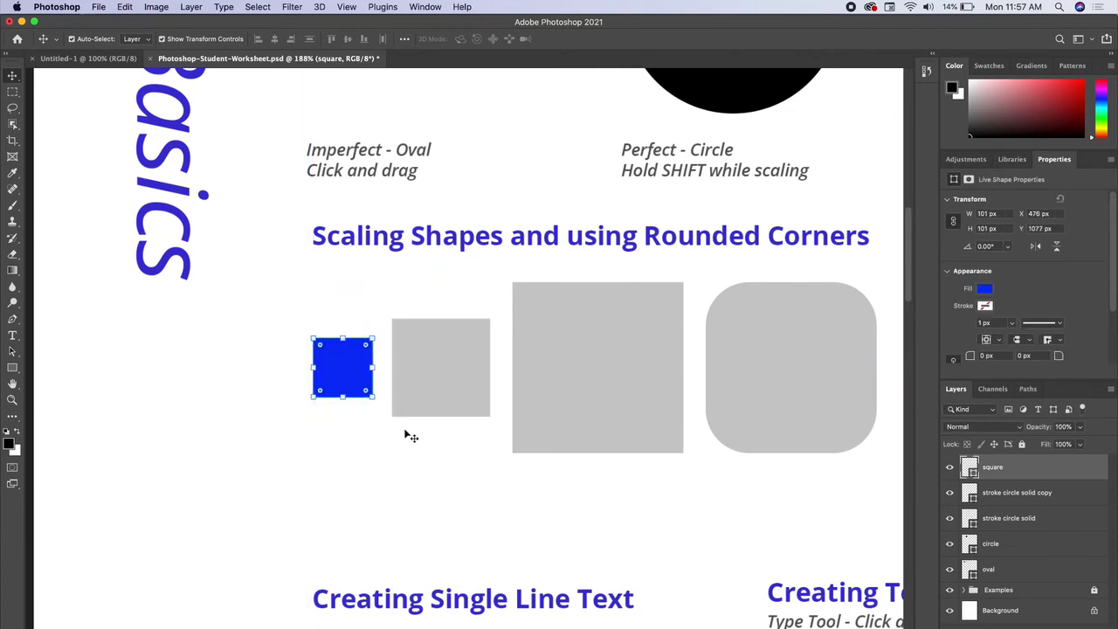
click(353, 377)
drag(410, 378, 440, 378)
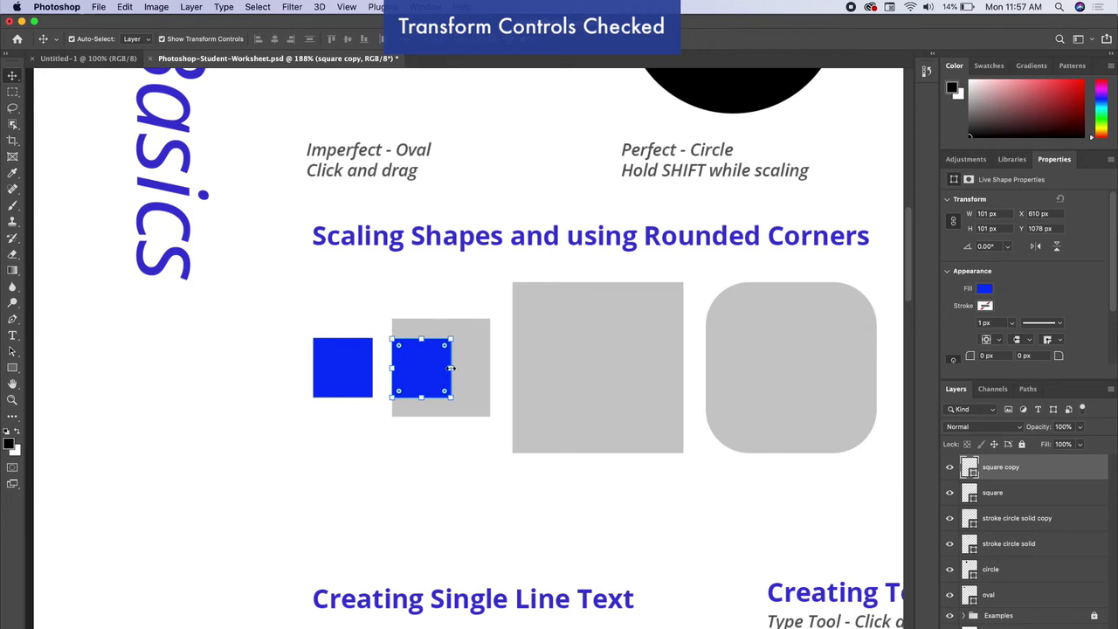
- Scale the square copy proportionally to about 165.72% so it covers the second grey example square, and apply the transformation
drag(449, 368, 496, 365)
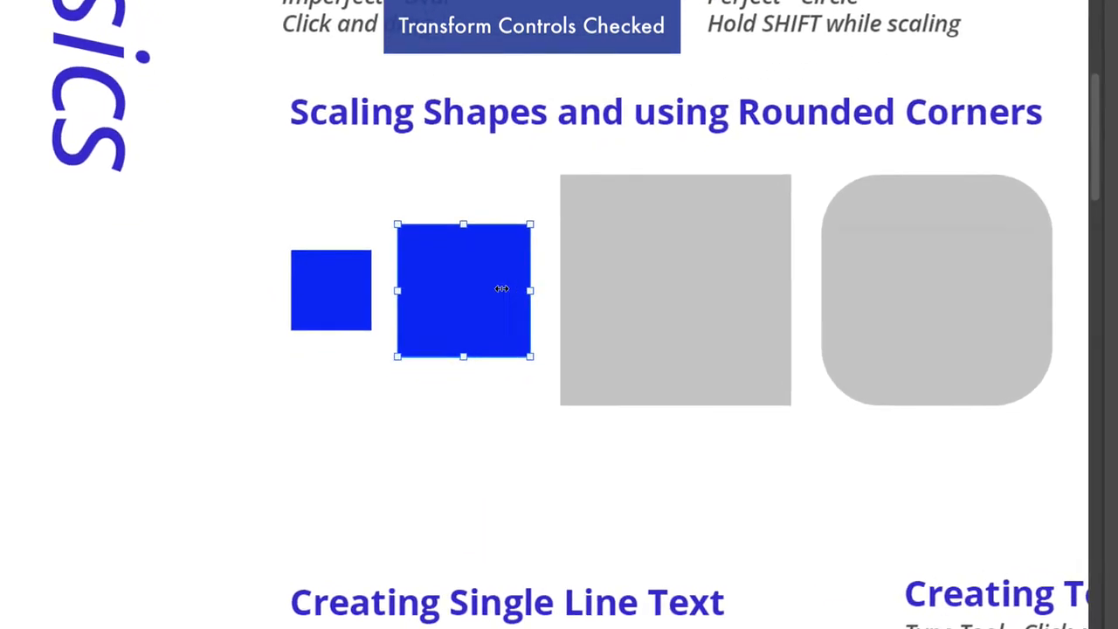
key(super+z)
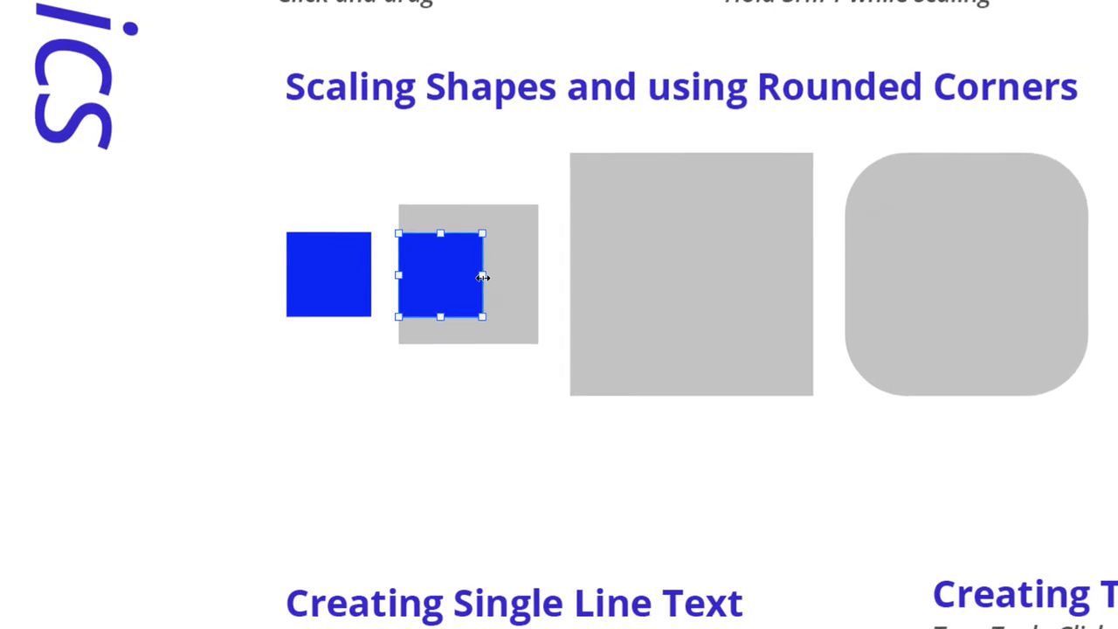
drag(483, 277, 535, 272)
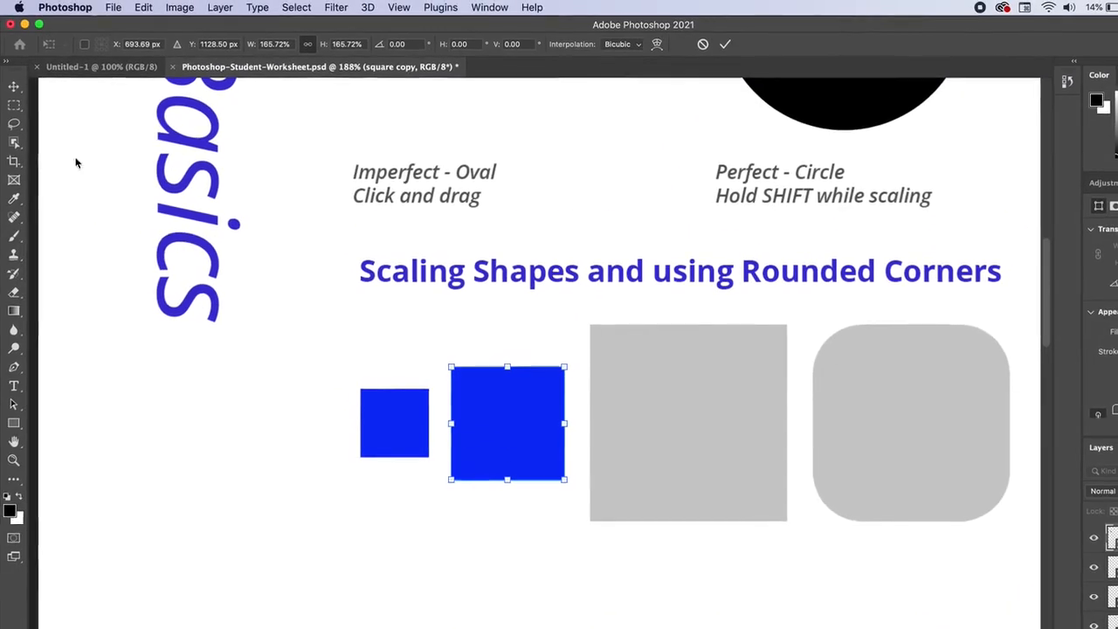
click(19, 91)
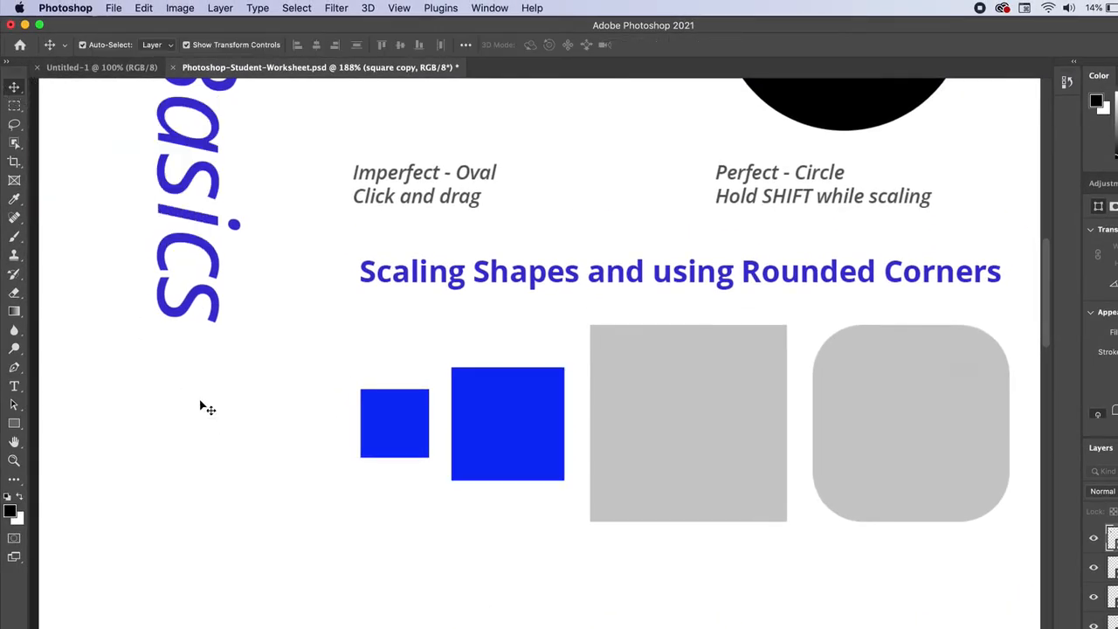